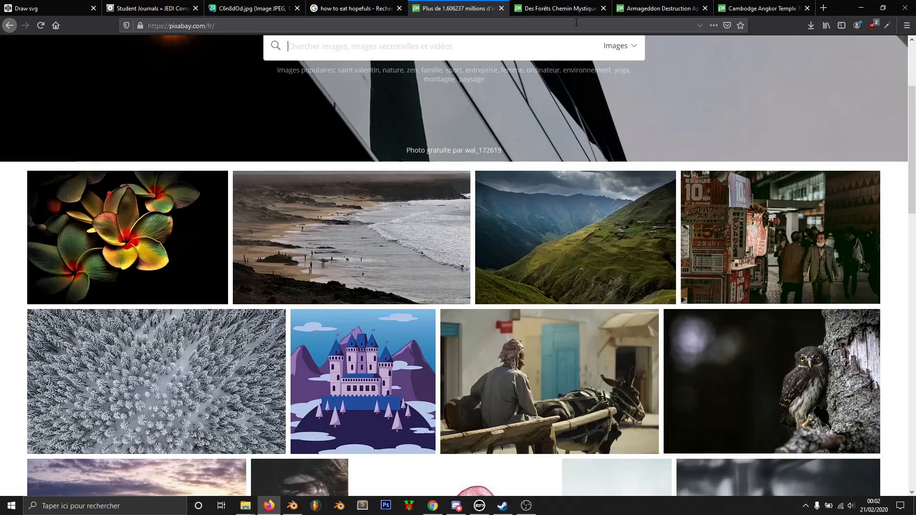
Download the burning-street Armageddon photo from Pixabay at 1920×1079 and save it as armageddon-2546068_1920.jpg
{"action": "left_click", "coordinate": [560, 7]}
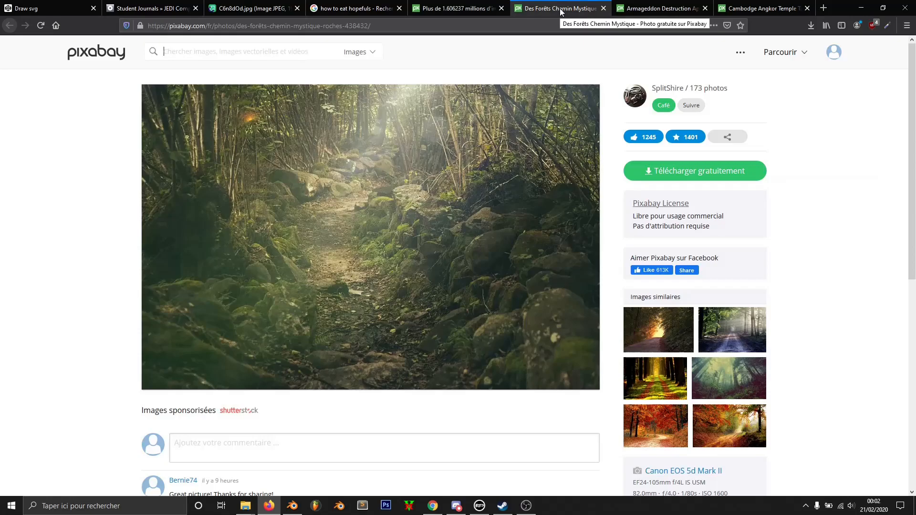
{"action": "left_click", "coordinate": [638, 9]}
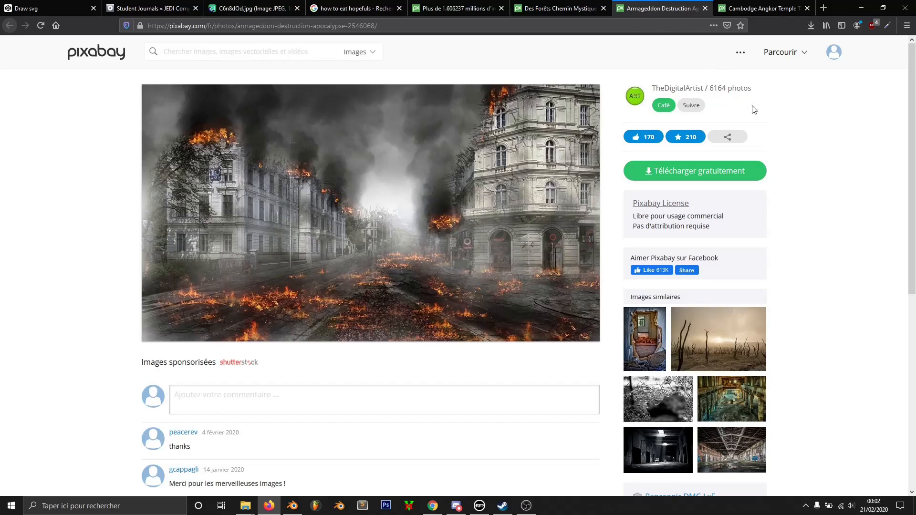
{"action": "left_click", "coordinate": [735, 171]}
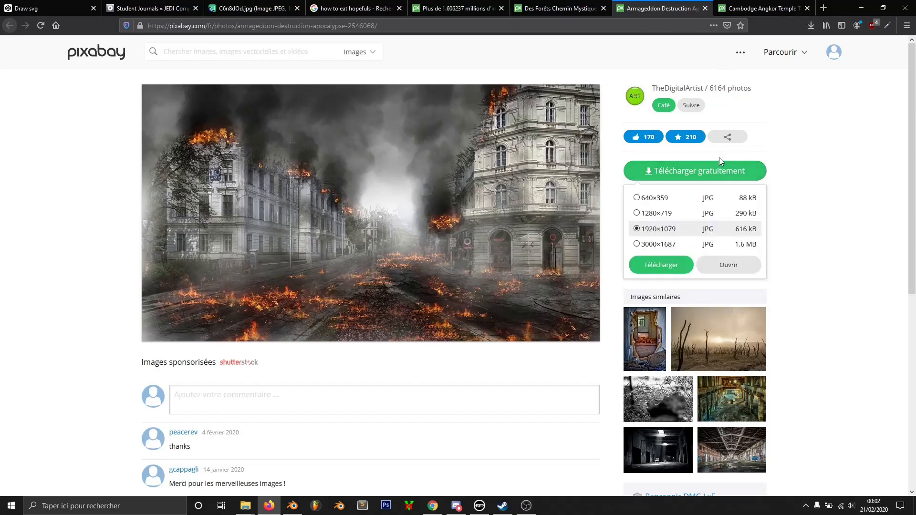
{"action": "left_click", "coordinate": [661, 265]}
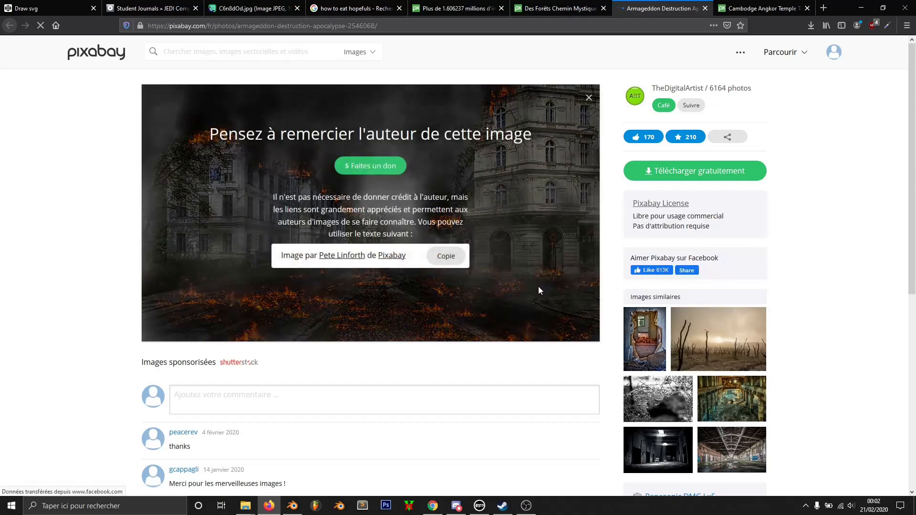
{"action": "left_click", "coordinate": [412, 265]}
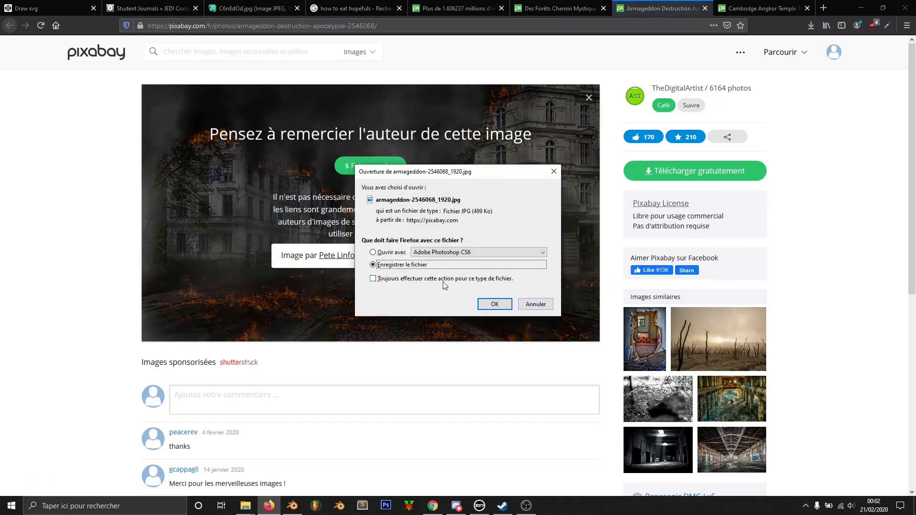
{"action": "left_click", "coordinate": [494, 305]}
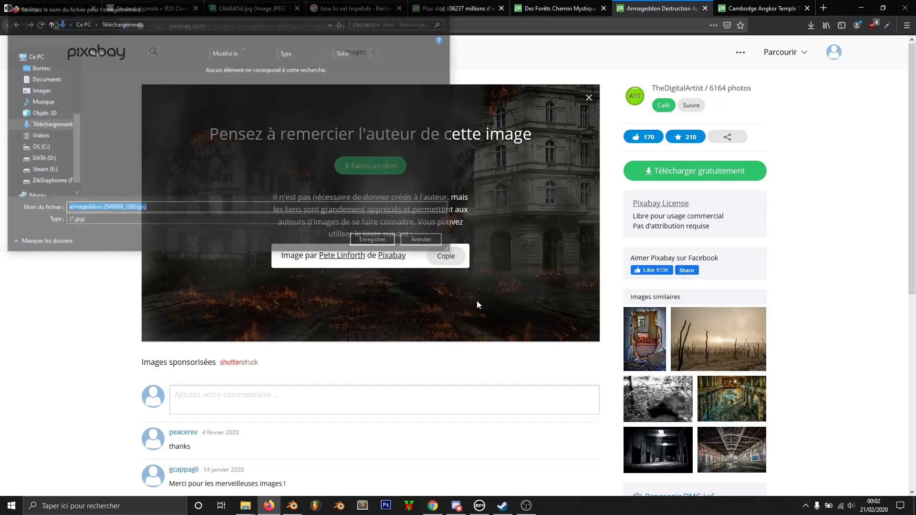
{"action": "left_click", "coordinate": [364, 242]}
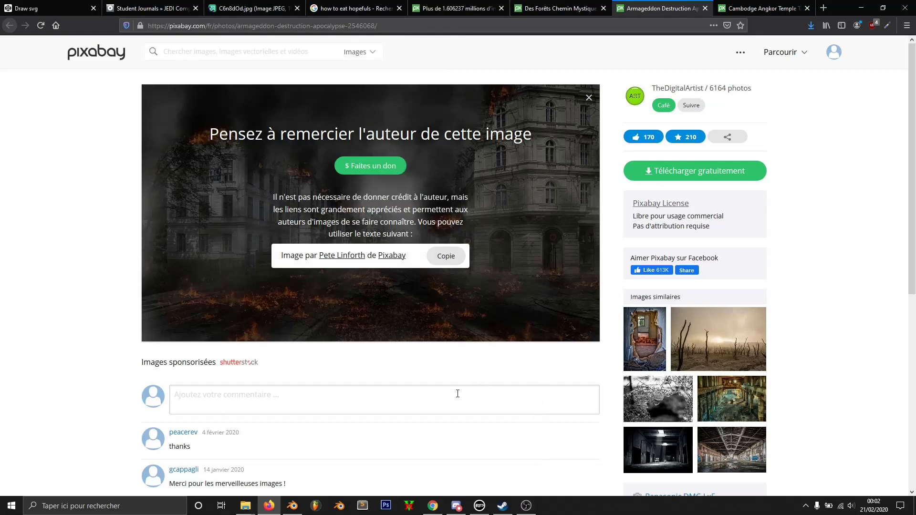
Switch to ModView and load model.glm from the silene folder
{"action": "left_click", "coordinate": [409, 506]}
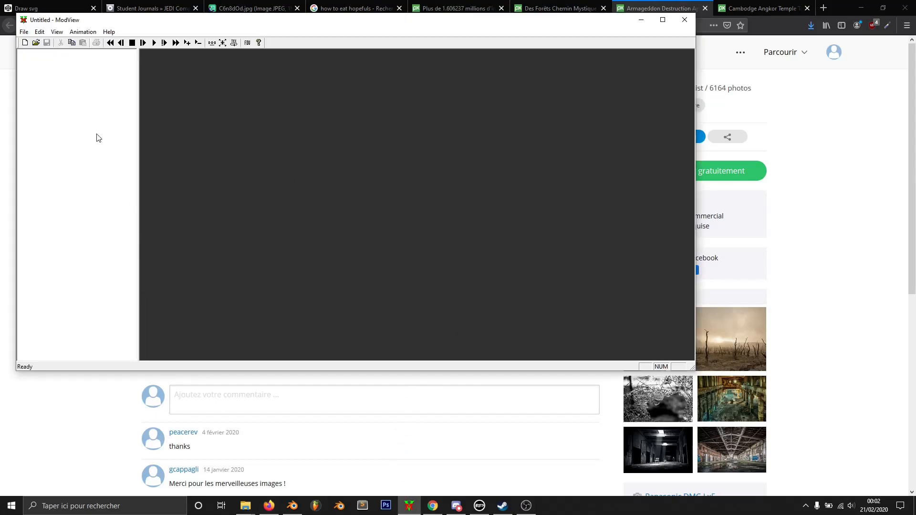
{"action": "left_click", "coordinate": [36, 43]}
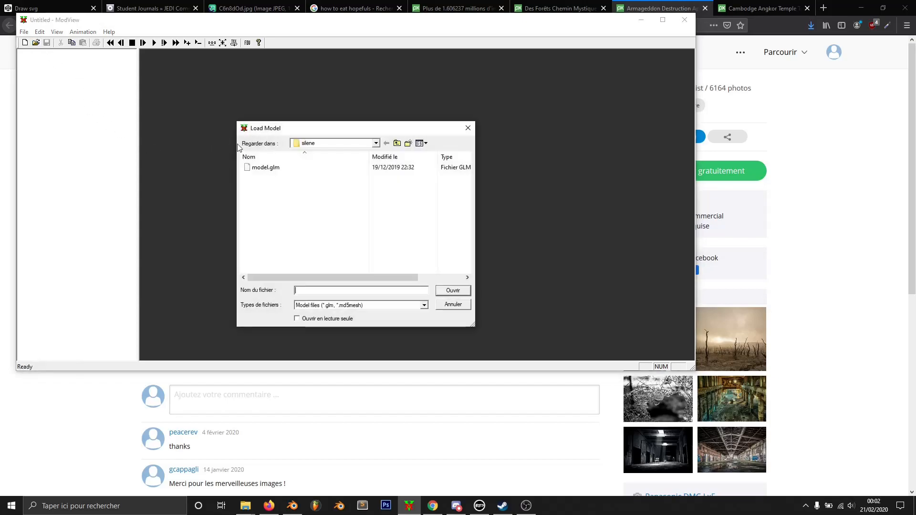
{"action": "left_click", "coordinate": [267, 168]}
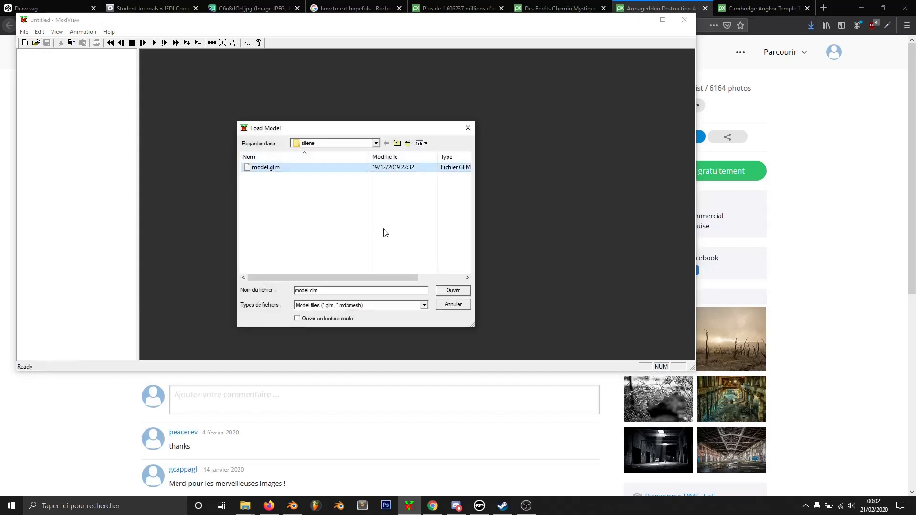
{"action": "left_click", "coordinate": [450, 292]}
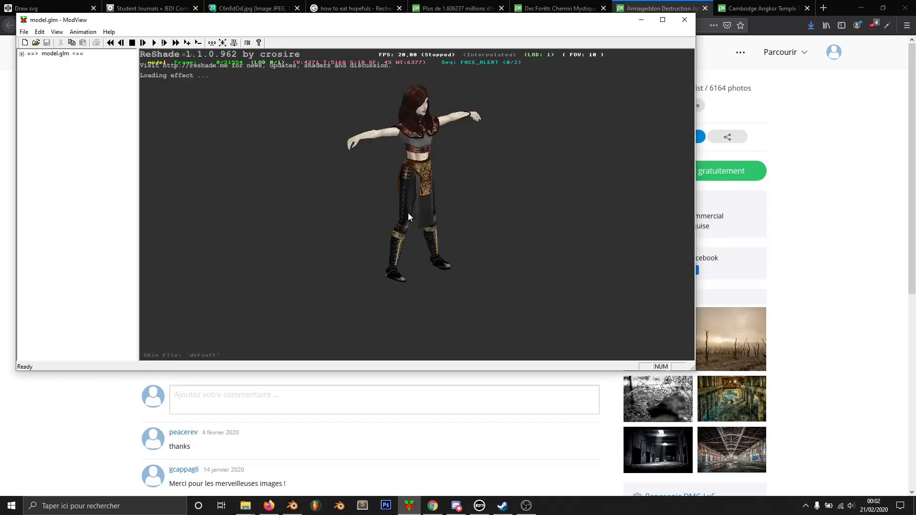
Apply the blue skin to the loaded character model
{"action": "left_click", "coordinate": [22, 54]}
{"action": "left_click", "coordinate": [31, 88]}
{"action": "left_click", "coordinate": [53, 148]}
{"action": "left_click", "coordinate": [30, 54]}
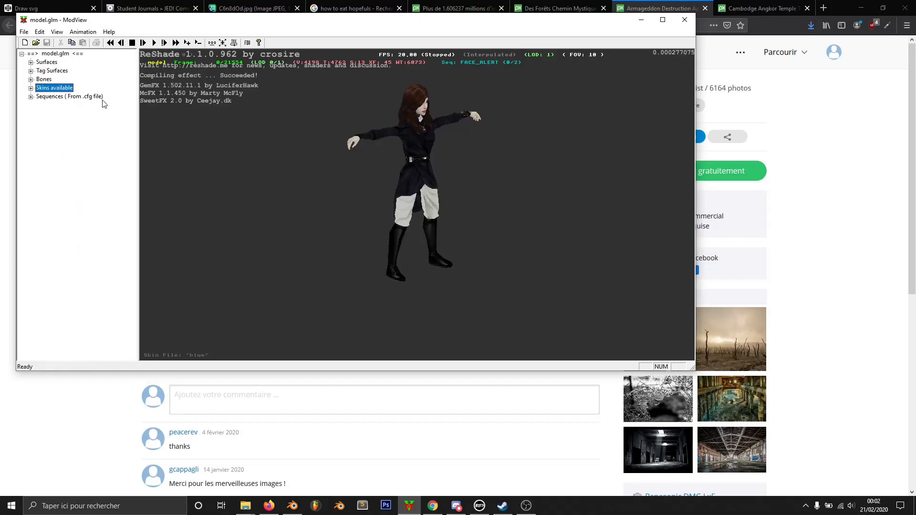
Pose the model with the BOTH_CIN_24 sequence and widen the sequence list to show its frame details
{"action": "left_click", "coordinate": [31, 96]}
{"action": "left_click_drag", "start_coordinate": [132, 64], "coordinate": [162, 339]}
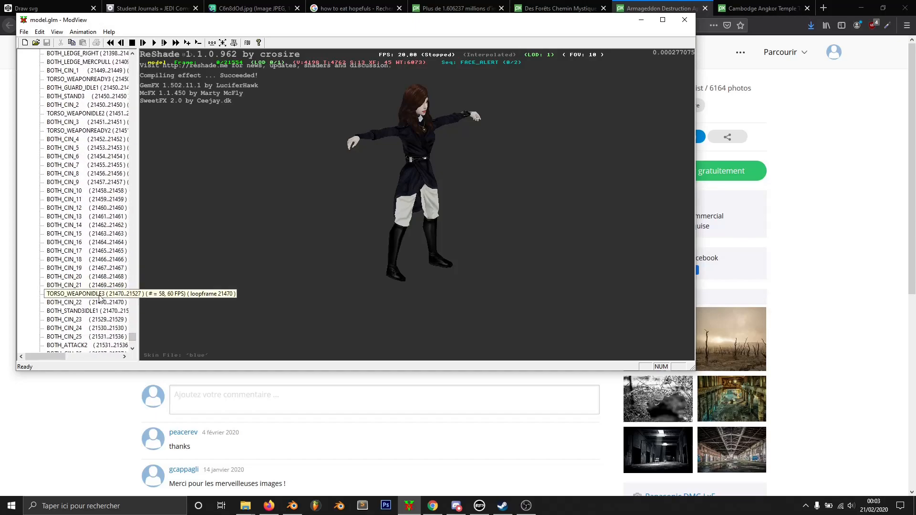
{"action": "left_click", "coordinate": [78, 329]}
{"action": "left_click_drag", "start_coordinate": [388, 287], "coordinate": [202, 331]}
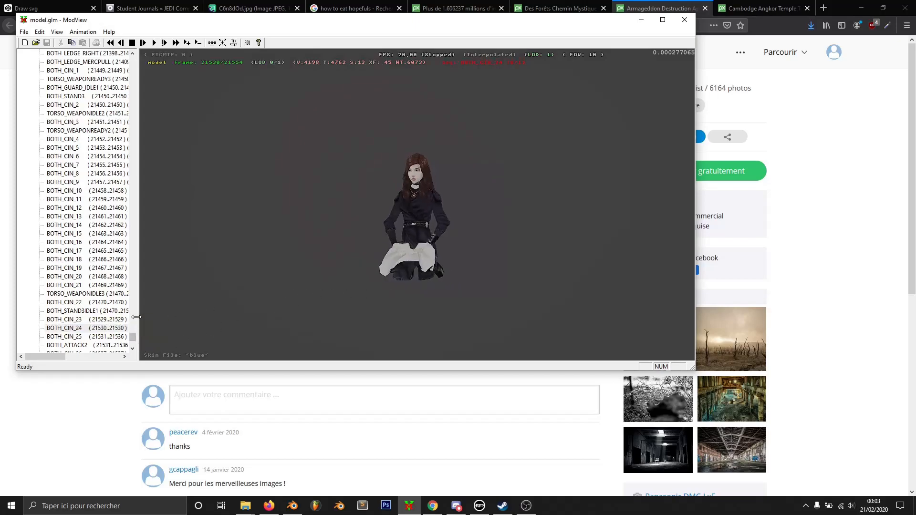
{"action": "left_click_drag", "start_coordinate": [137, 316], "coordinate": [185, 318]}
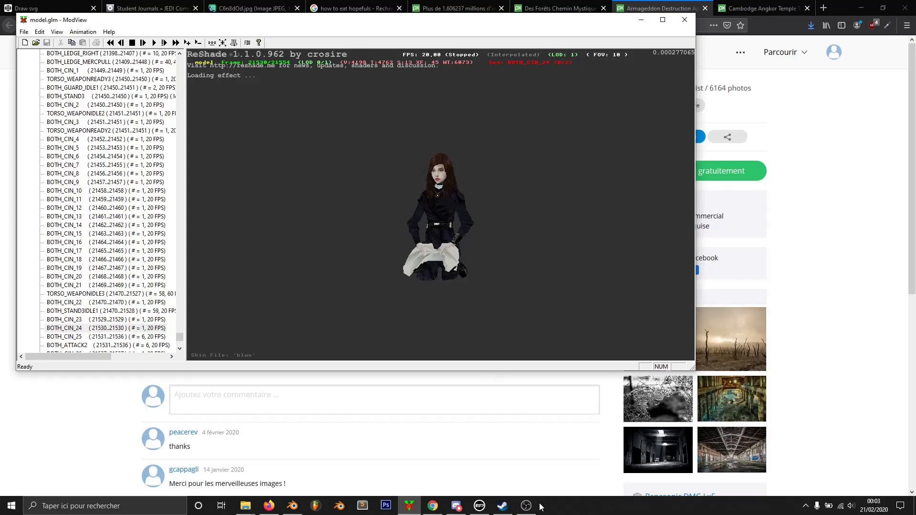
Switch to Blender, start a JA Ghoul 2 model (.glm) import and choose model.glm in the silene folder
{"action": "left_click", "coordinate": [292, 506]}
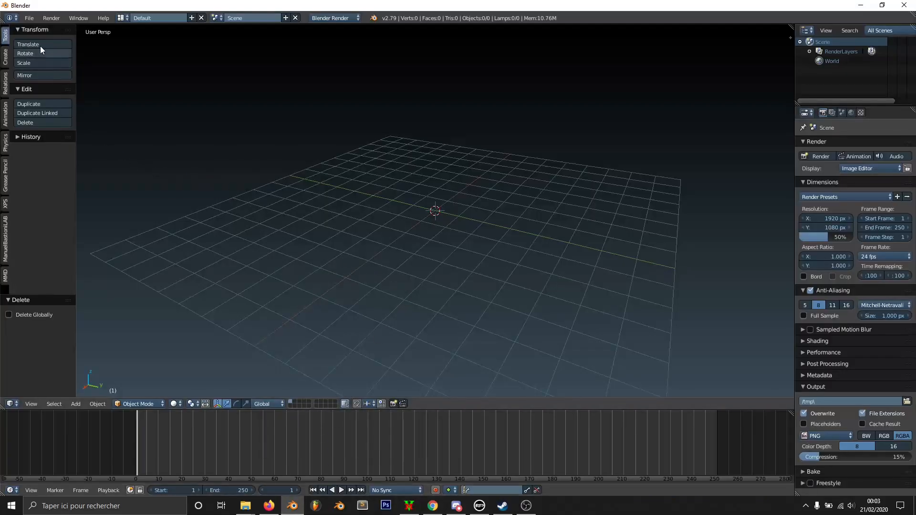
{"action": "left_click", "coordinate": [36, 20]}
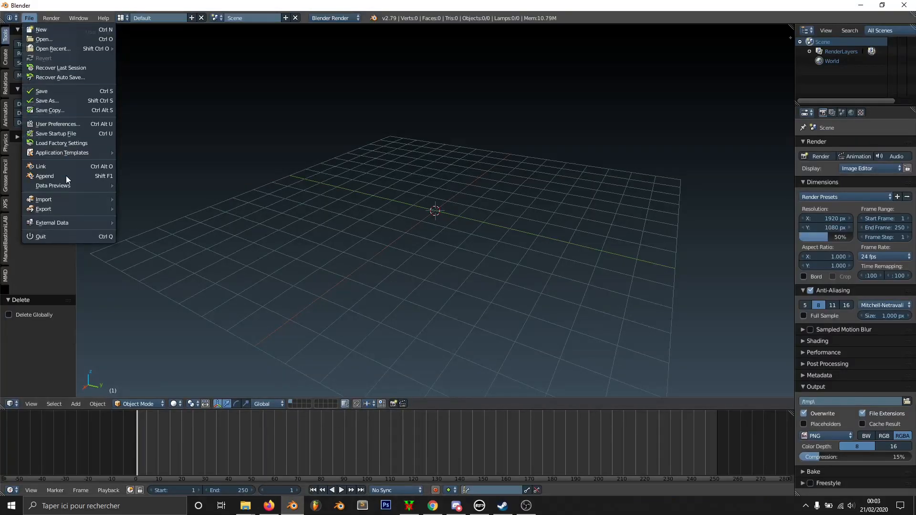
{"action": "mouse_move", "coordinate": [69, 200]}
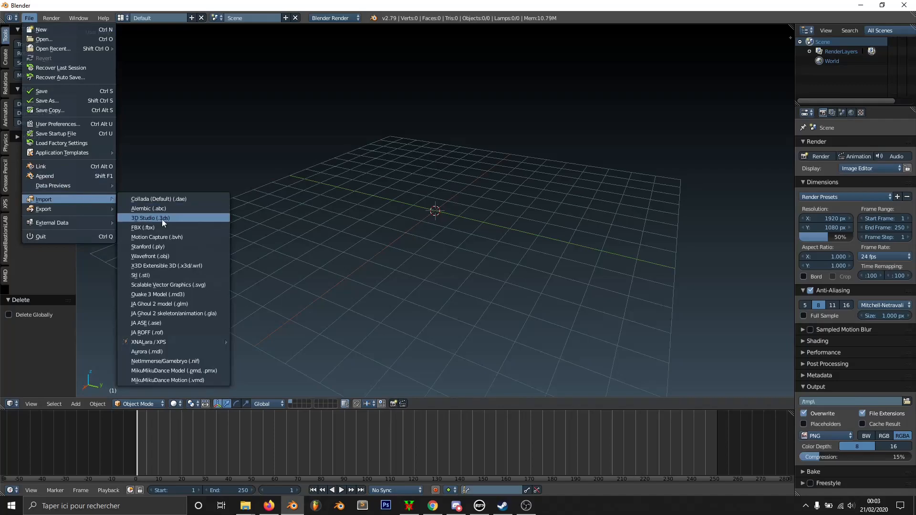
{"action": "left_click", "coordinate": [194, 306]}
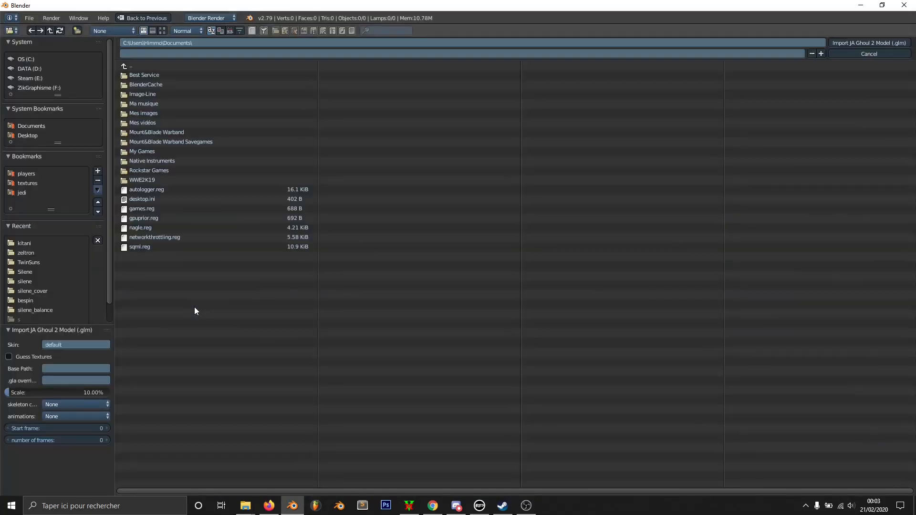
{"action": "left_click", "coordinate": [22, 271]}
{"action": "left_click", "coordinate": [21, 283]}
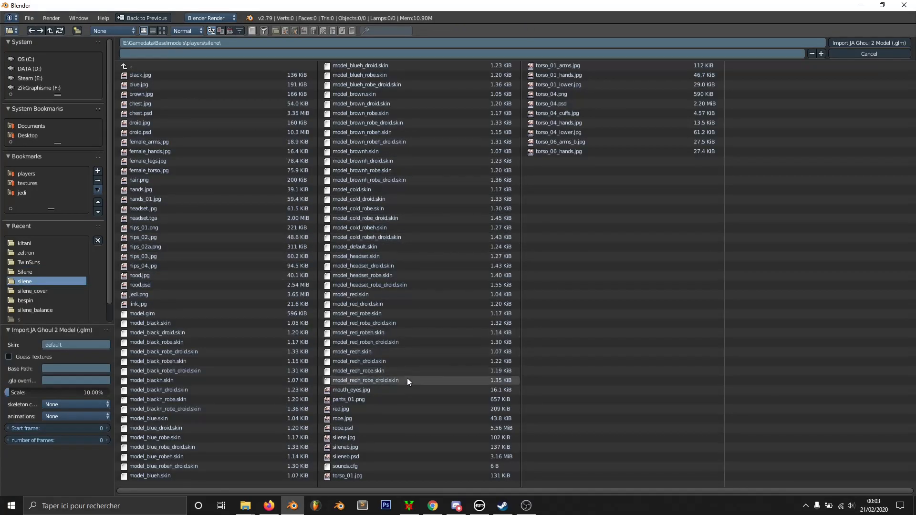
{"action": "left_click", "coordinate": [169, 314]}
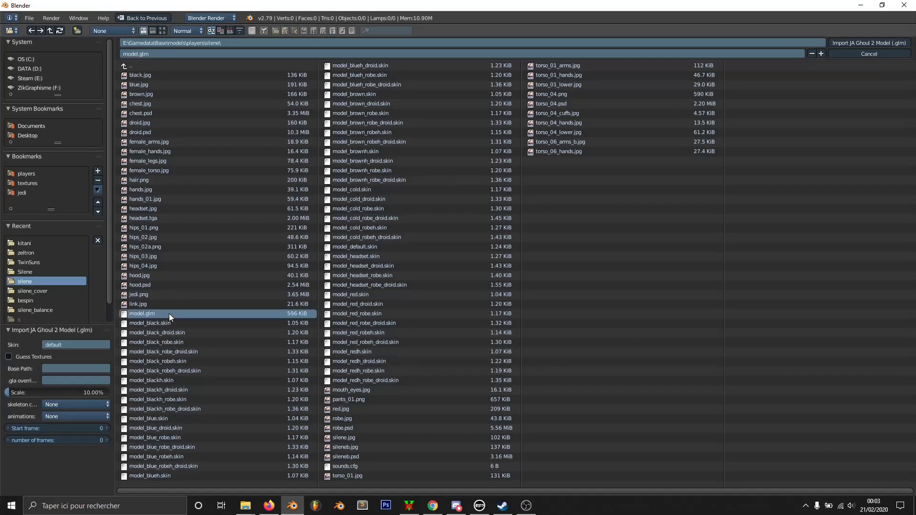
Set the import skin to blue and the animations option to Range
{"action": "left_click", "coordinate": [64, 345]}
{"action": "type", "text": "blue"}
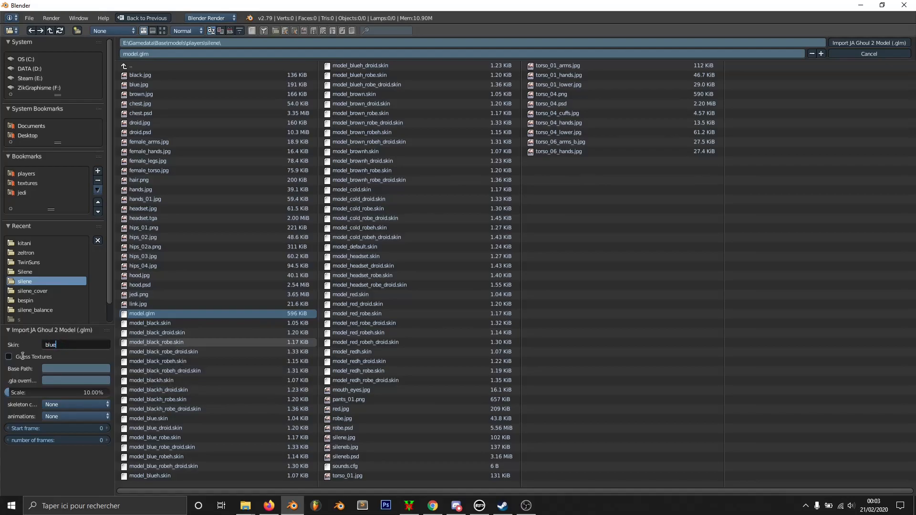
{"action": "key", "text": "Return"}
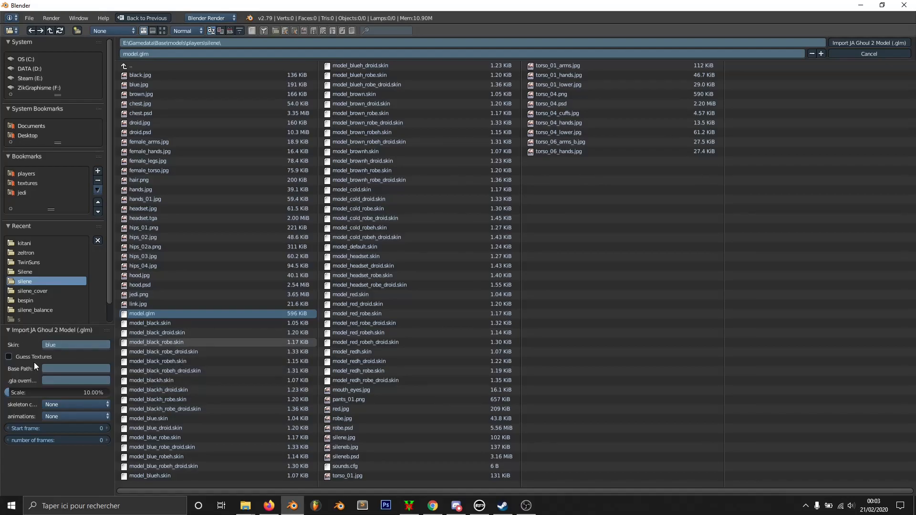
{"action": "left_click", "coordinate": [82, 416]}
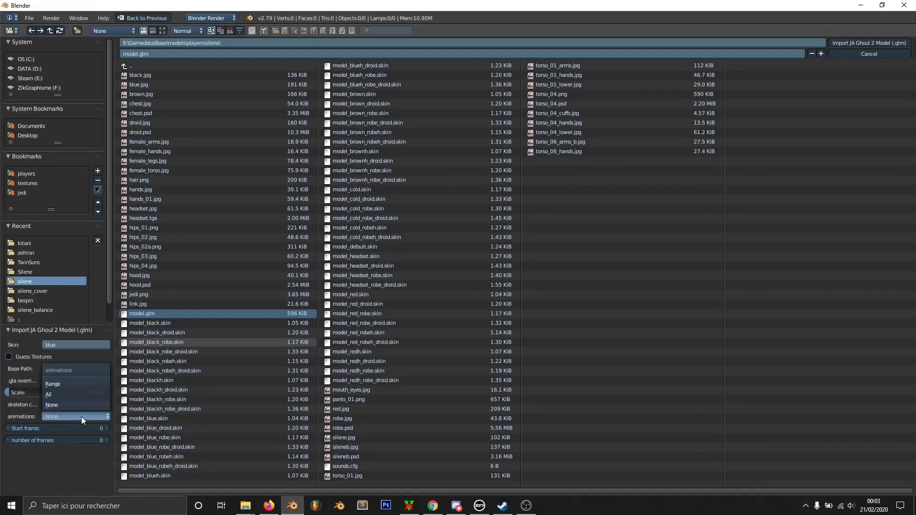
{"action": "left_click", "coordinate": [65, 384]}
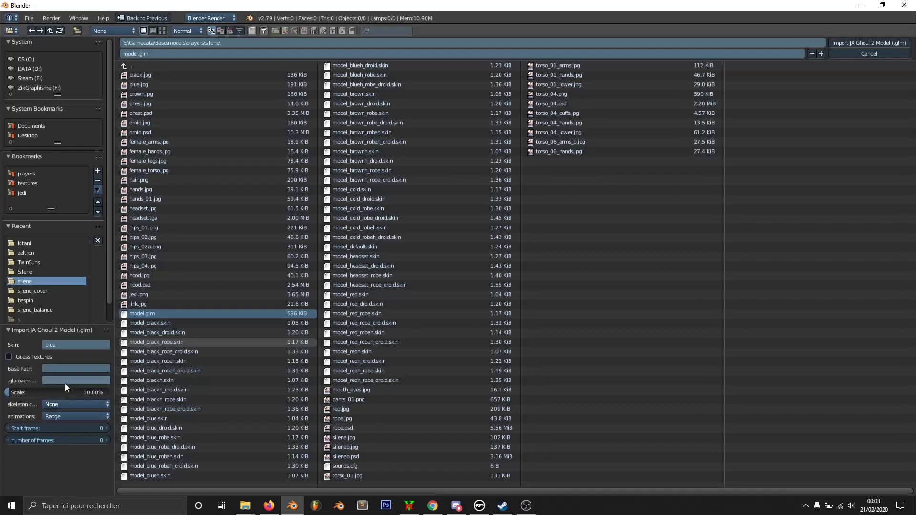
Set the import start frame to 21530, checking the BOTH_CIN_24 frame number in ModView
{"action": "left_click", "coordinate": [81, 428]}
{"action": "type", "text": "2"}
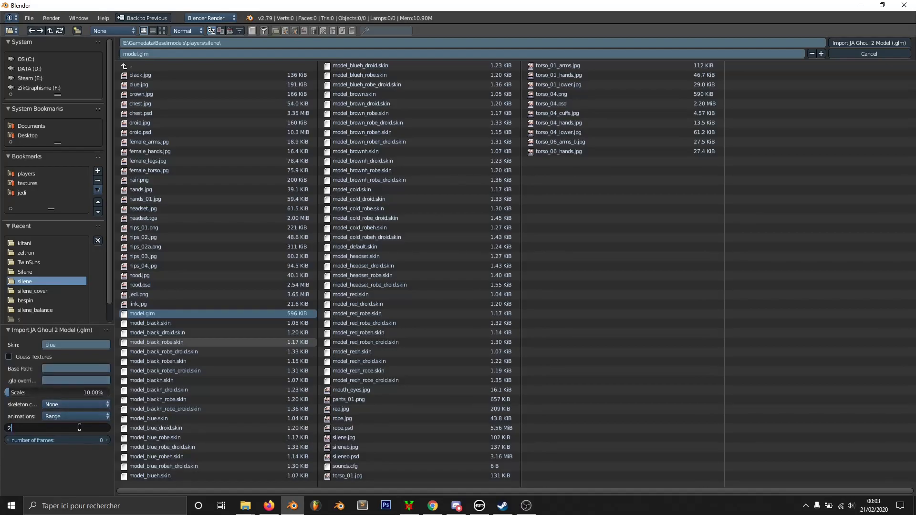
{"action": "type", "text": "4530"}
{"action": "left_click", "coordinate": [409, 506]}
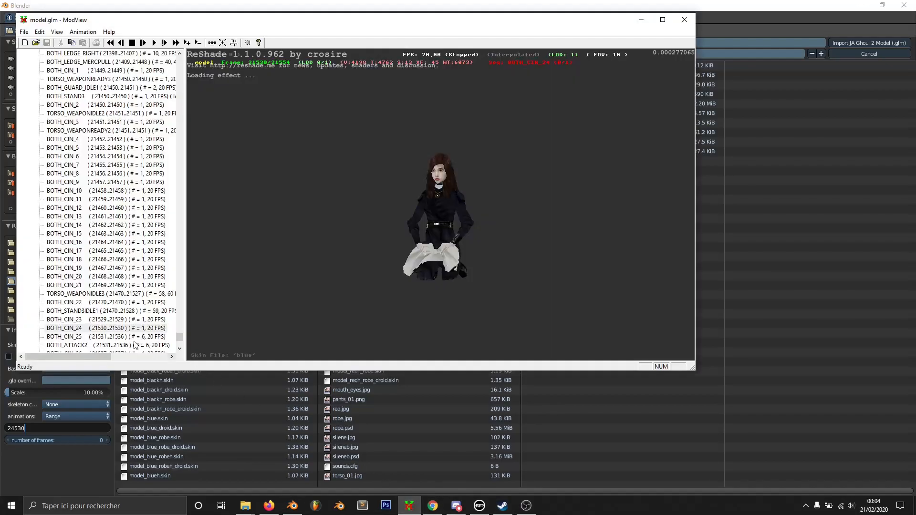
{"action": "left_click", "coordinate": [10, 431]}
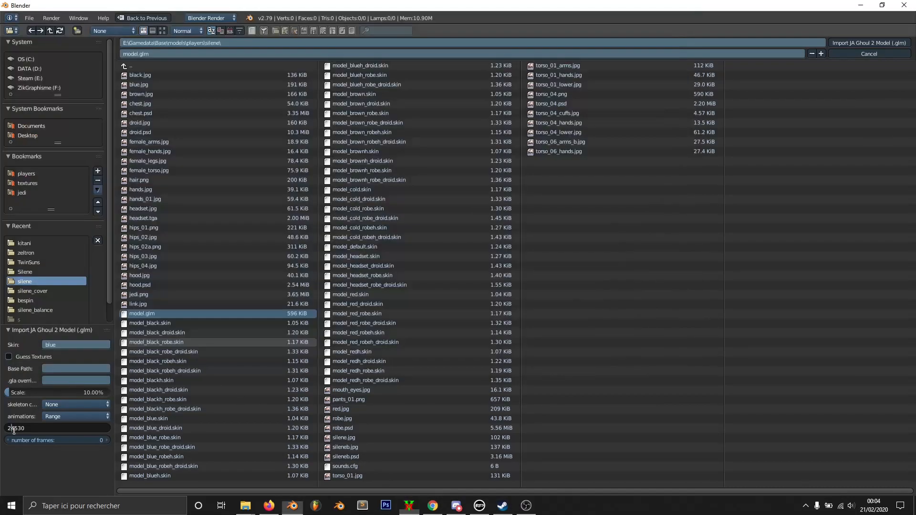
{"action": "key", "text": "Delete"}
{"action": "type", "text": "1"}
{"action": "key", "text": "Return"}
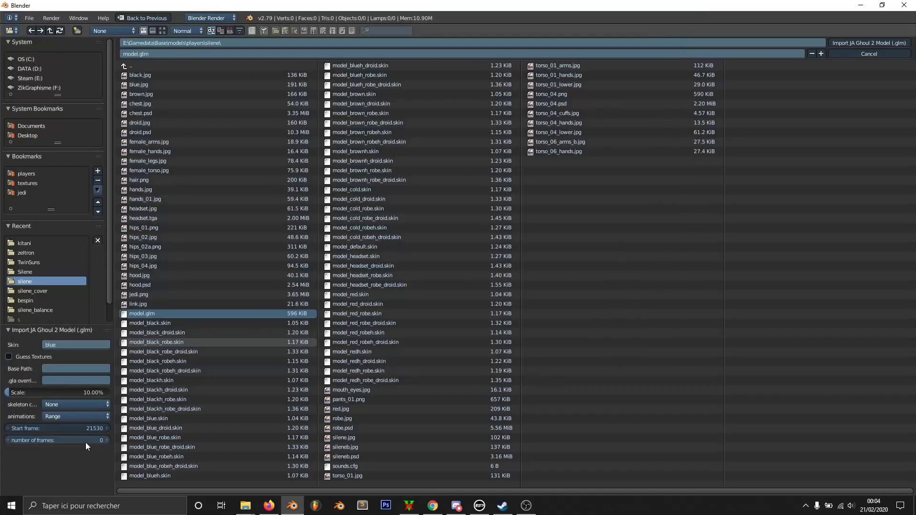
Set the number of frames to 1 and import the model
{"action": "left_click", "coordinate": [93, 440]}
{"action": "type", "text": "1"}
{"action": "key", "text": "Return"}
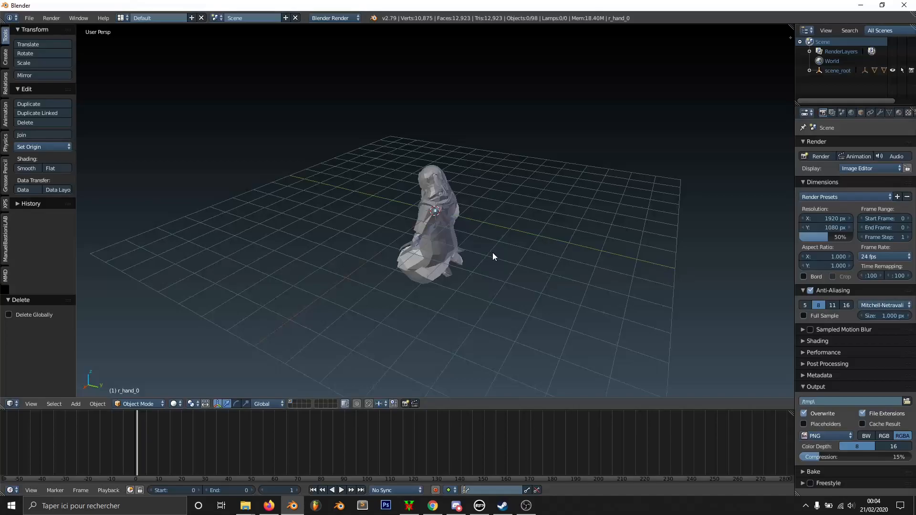
Switch the viewport shading to Texture and hide the selected low-poly meshes covering the character
{"action": "middle_click_drag", "start_coordinate": [499, 253], "coordinate": [689, 213]}
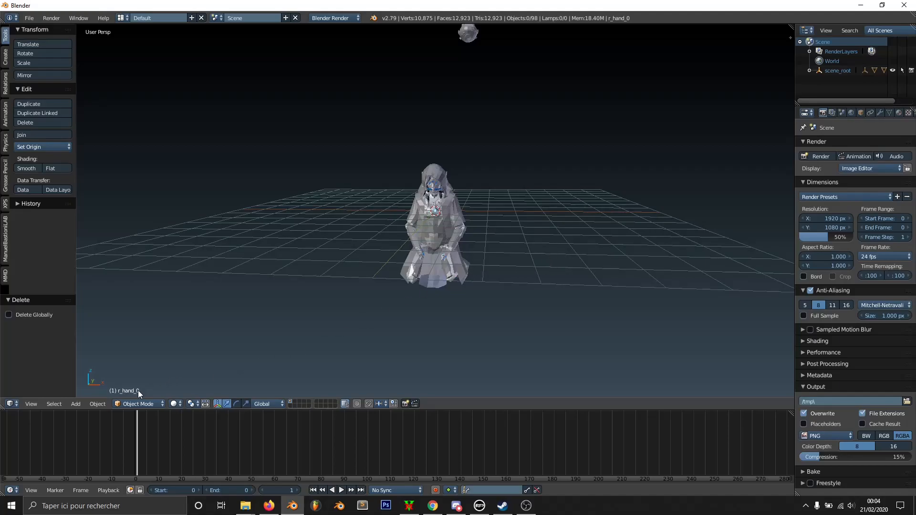
{"action": "left_click", "coordinate": [174, 404]}
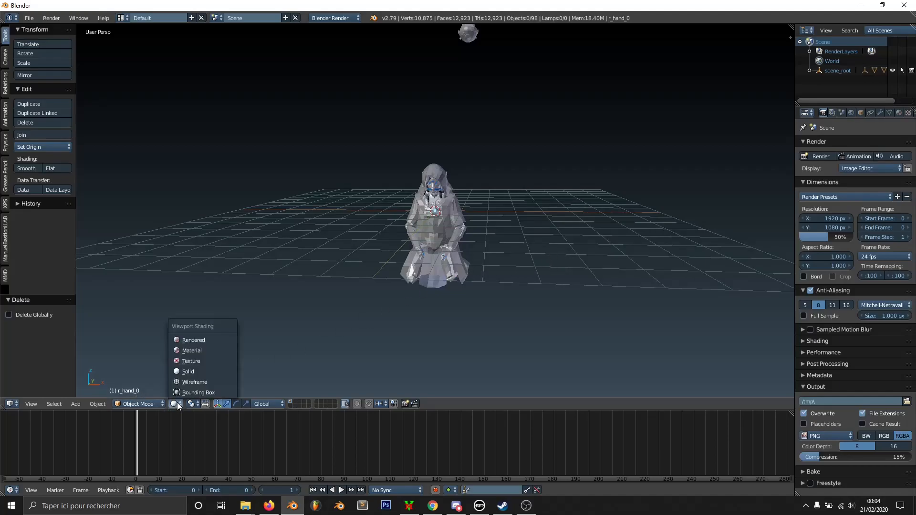
{"action": "left_click", "coordinate": [199, 360]}
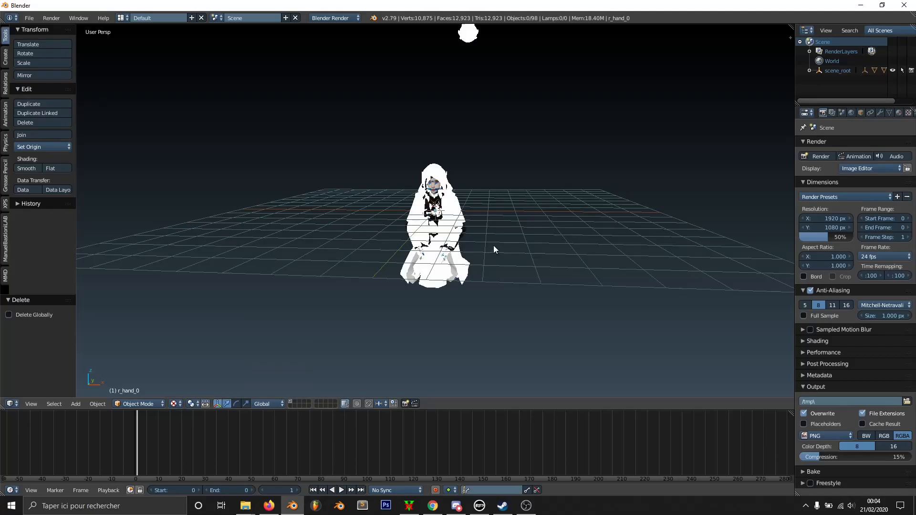
{"action": "key", "text": "h"}
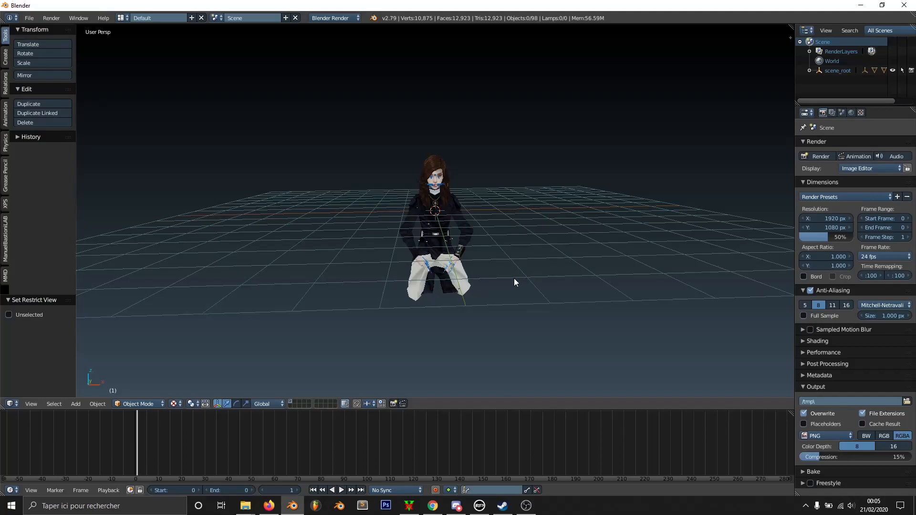
{"action": "middle_click_drag", "start_coordinate": [488, 283], "coordinate": [477, 285]}
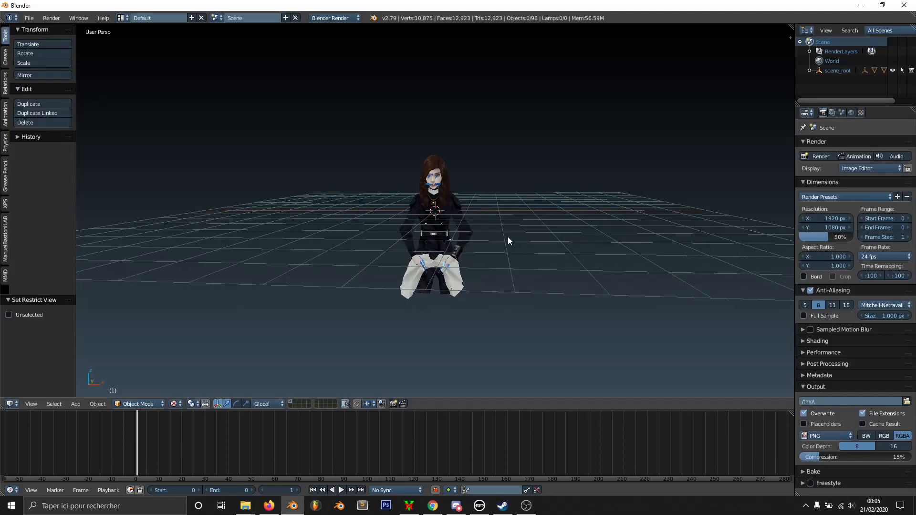
Select scene_root and raise the whole character about 2.66 along the Z axis
{"action": "left_click", "coordinate": [843, 71]}
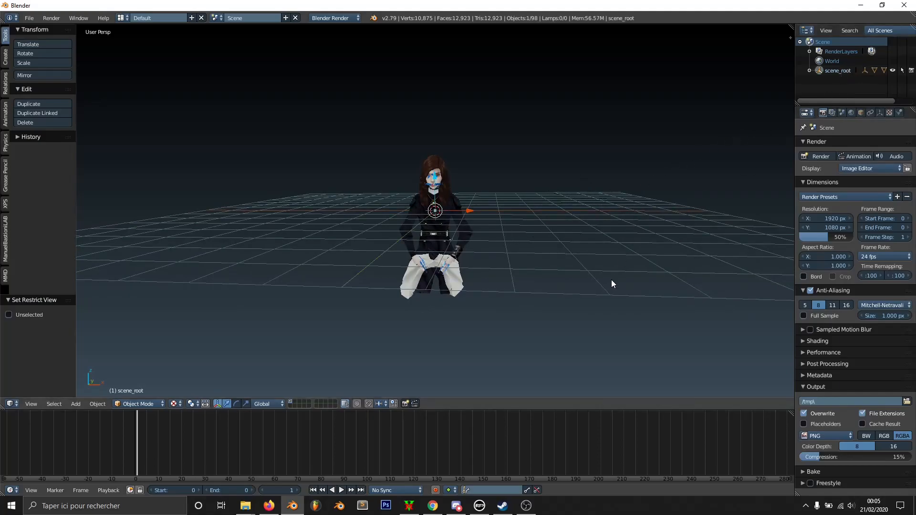
{"action": "key", "text": "g"}
{"action": "key", "text": "z"}
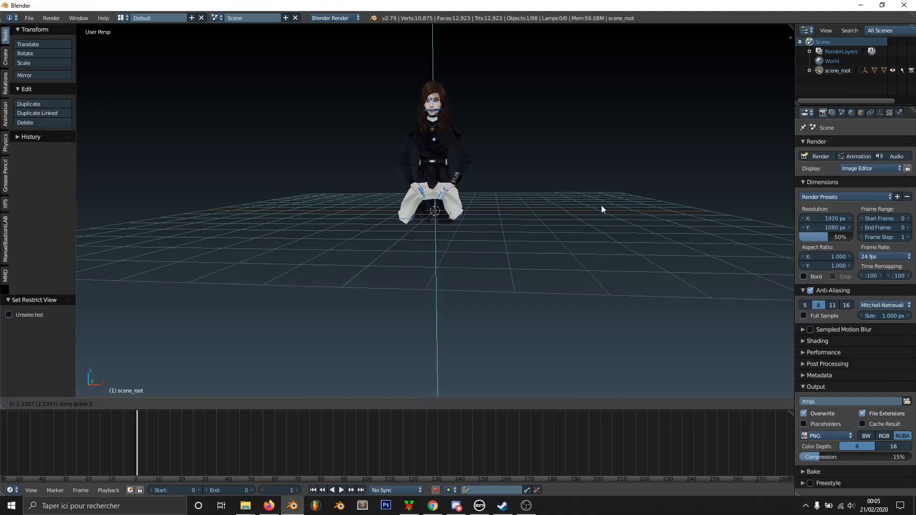
{"action": "left_click", "coordinate": [601, 196]}
{"action": "middle_click_drag", "start_coordinate": [561, 188], "coordinate": [560, 300], "text": "shift"}
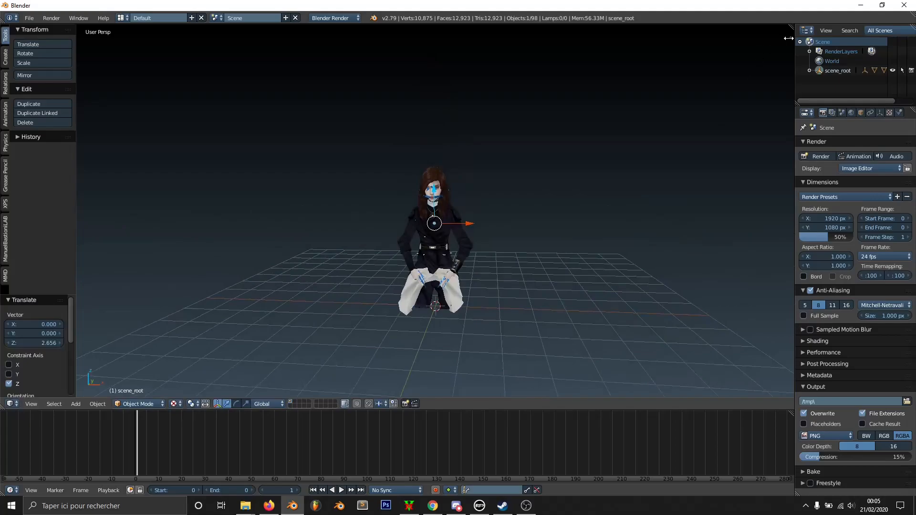
Enable background images for the 3D view and add a new image entry
{"action": "key", "text": "n"}
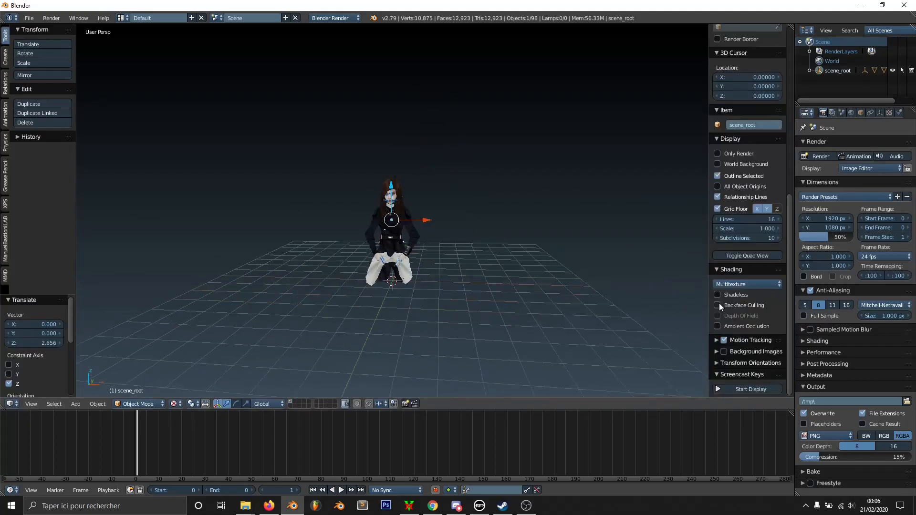
{"action": "left_click", "coordinate": [718, 352]}
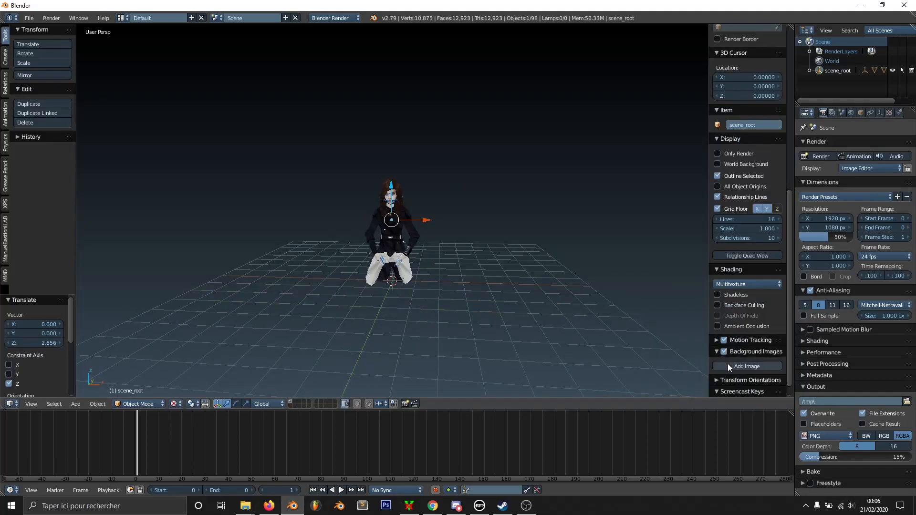
{"action": "scroll", "coordinate": [723, 357], "scroll_direction": "down", "scroll_amount": 3}
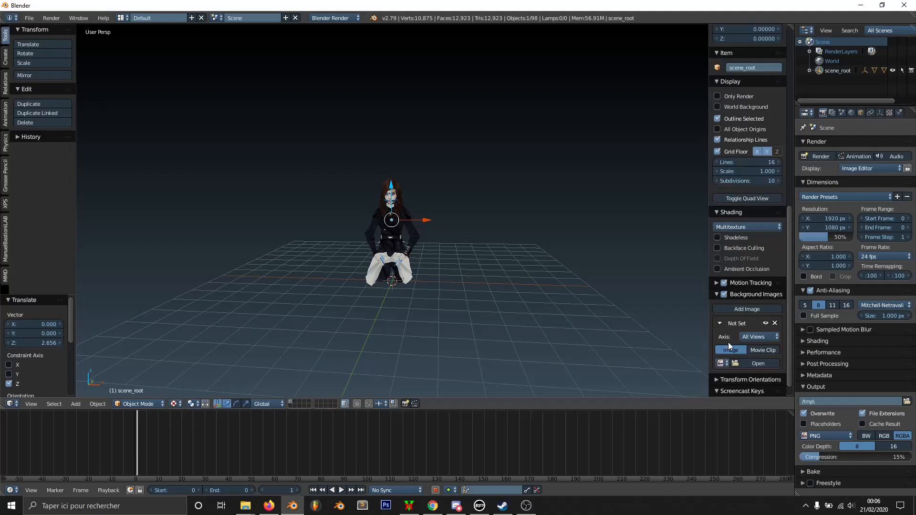
Load armageddon-2546068_1920.jpg from the user's Downloads folder as the background image
{"action": "left_click", "coordinate": [751, 363]}
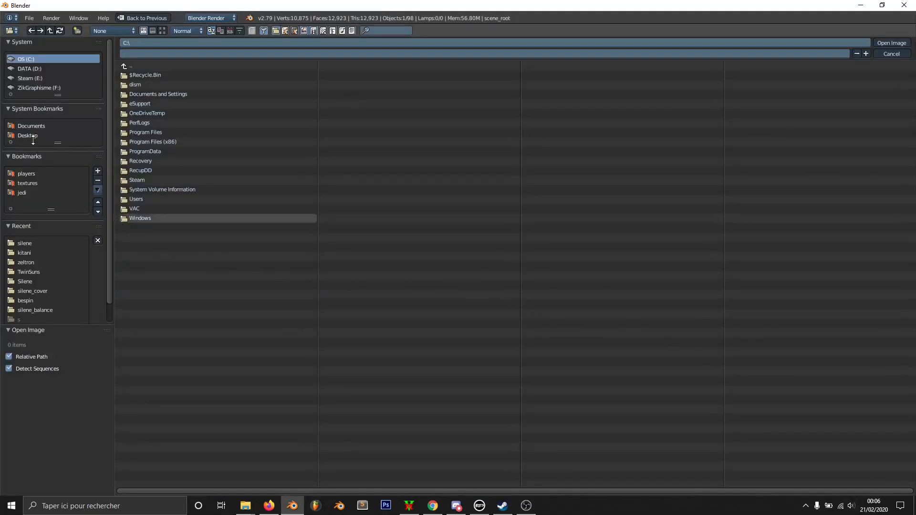
{"action": "left_click", "coordinate": [147, 200]}
{"action": "left_click", "coordinate": [156, 96]}
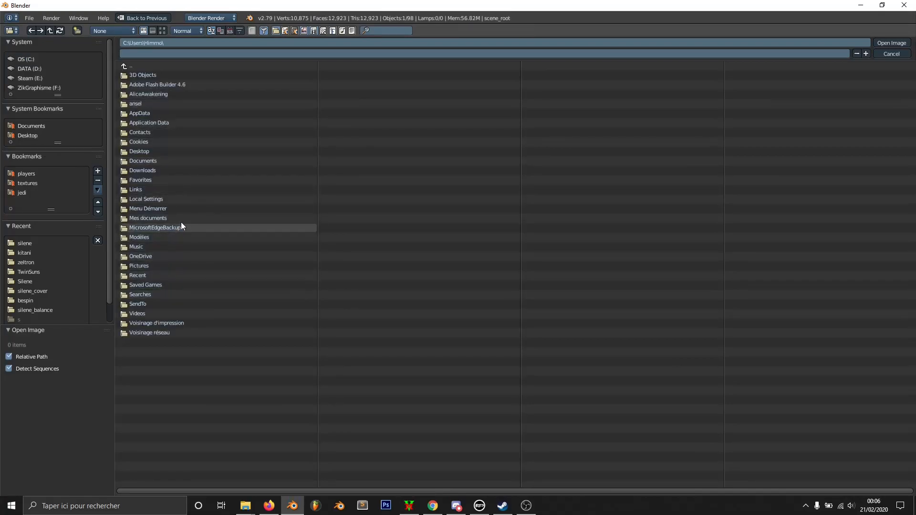
{"action": "left_click", "coordinate": [185, 173]}
{"action": "left_click", "coordinate": [160, 76]}
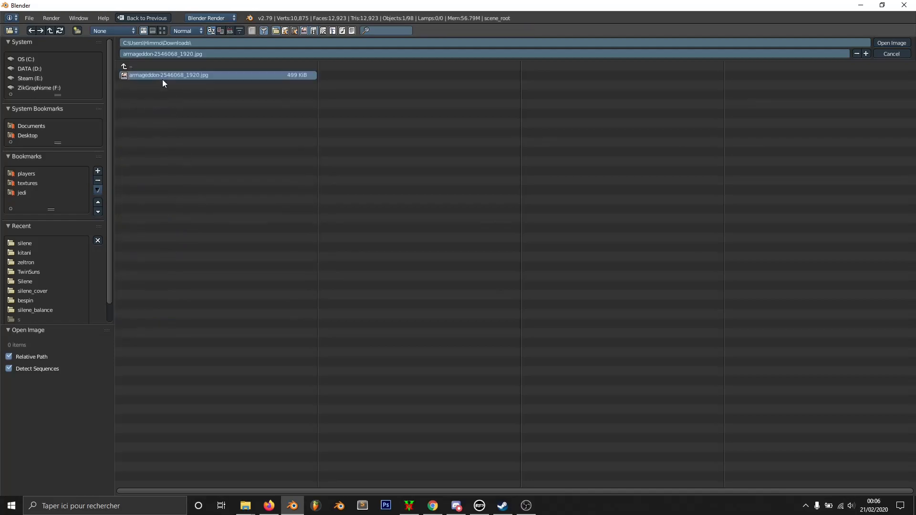
{"action": "left_click", "coordinate": [883, 43]}
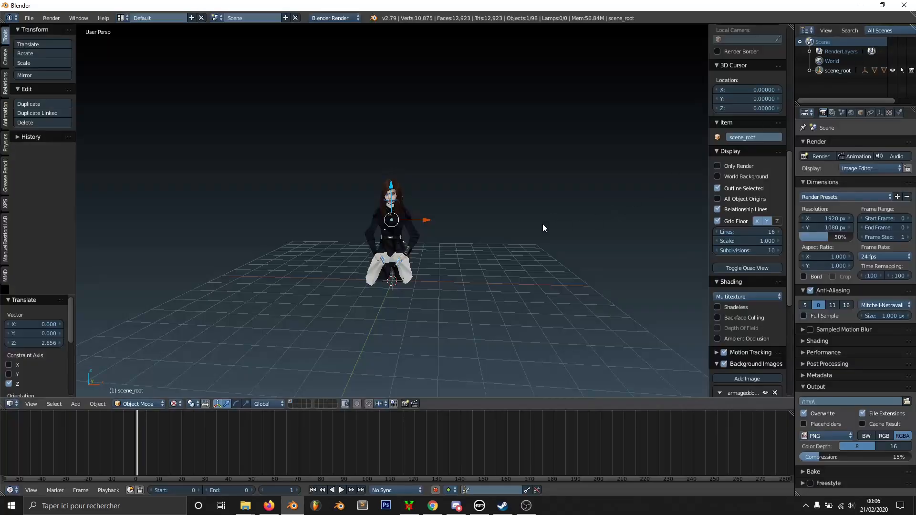
Enable ambient occlusion in the viewport shading and show the scene in front orthographic view
{"action": "scroll", "coordinate": [755, 341], "scroll_direction": "down", "scroll_amount": 2}
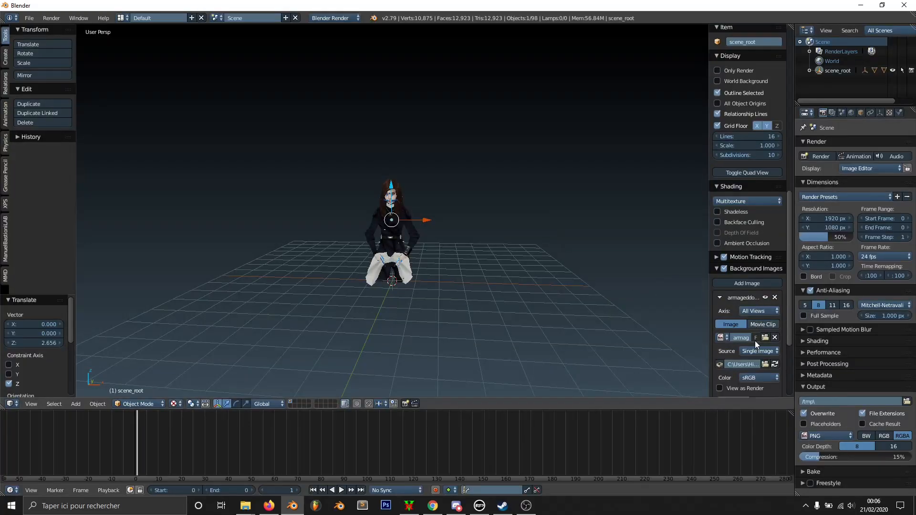
{"action": "scroll", "coordinate": [753, 362], "scroll_direction": "down", "scroll_amount": 1}
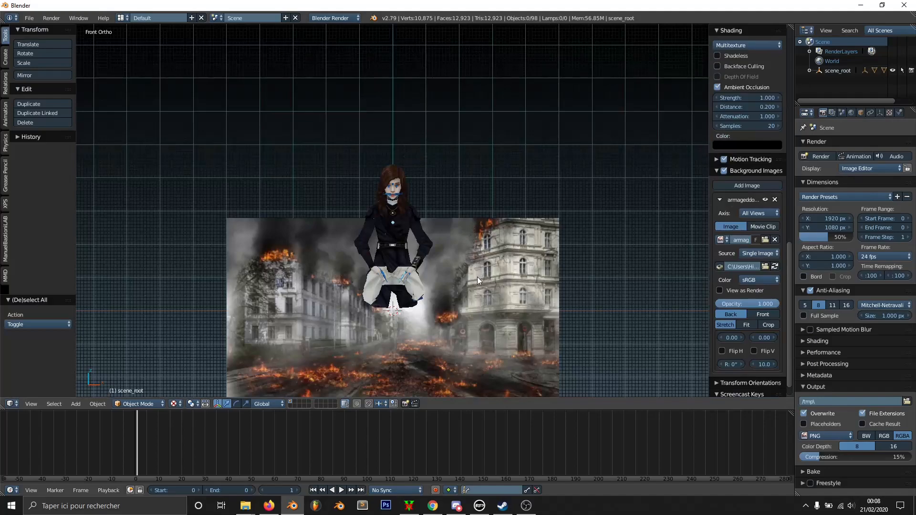
{"action": "middle_click_drag", "start_coordinate": [462, 328], "coordinate": [463, 249], "text": "shift"}
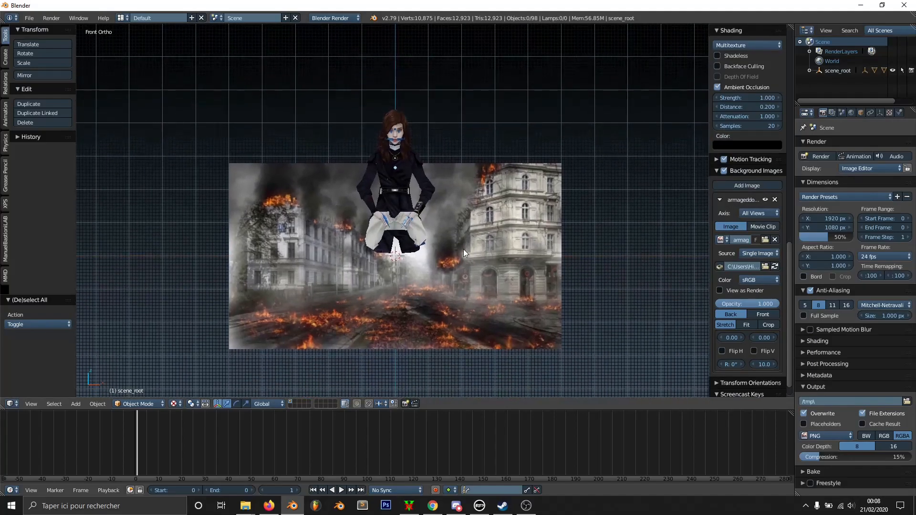
Lower scene_root about 2.64 along the Z axis in front of the background photo
{"action": "left_click", "coordinate": [843, 70]}
{"action": "key", "text": "g"}
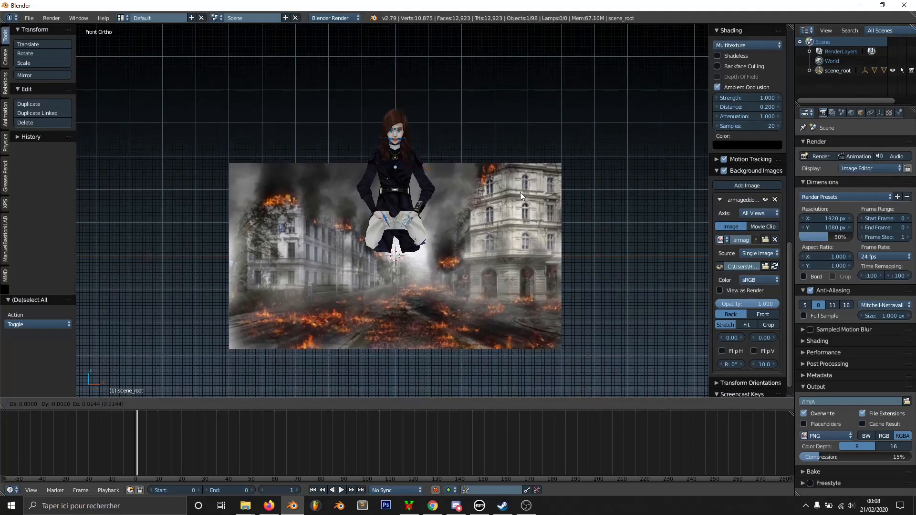
{"action": "key", "text": "z"}
{"action": "left_click", "coordinate": [492, 286]}
{"action": "scroll", "coordinate": [470, 291], "scroll_direction": "up", "scroll_amount": 4}
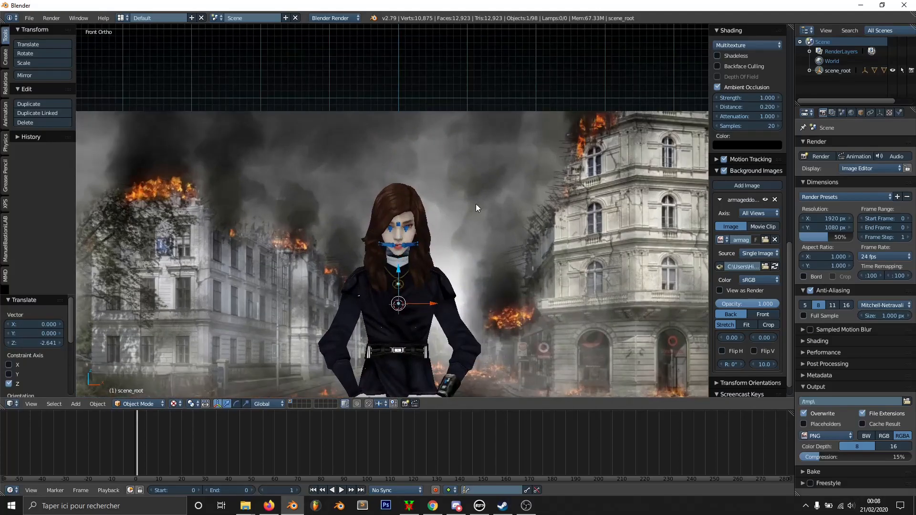
Scale the character down to about 0.45 and lower it about 1.42 along Z onto the street, leaving everything deselected
{"action": "mouse_move", "coordinate": [526, 337]}
{"action": "middle_mouse_down", "text": "shift"}
{"action": "mouse_move", "coordinate": [517, 238]}
{"action": "mouse_move", "coordinate": [527, 191]}
{"action": "middle_mouse_up", "text": "shift"}
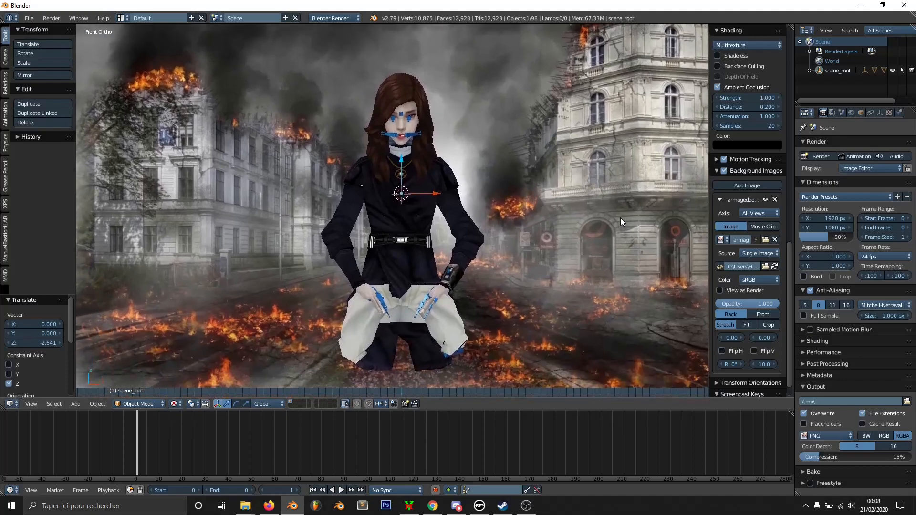
{"action": "key", "text": "s"}
{"action": "left_click", "coordinate": [496, 225]}
{"action": "key", "text": "g"}
{"action": "key", "text": "z"}
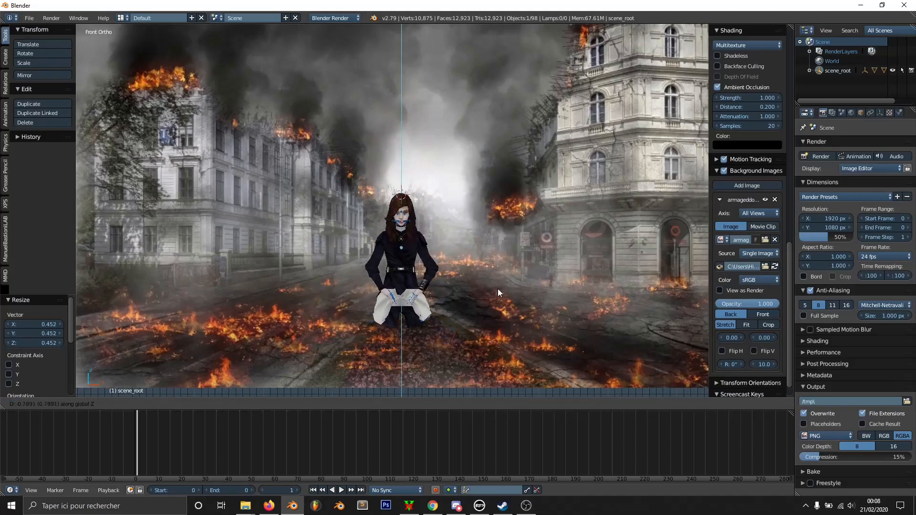
{"action": "left_click", "coordinate": [493, 321]}
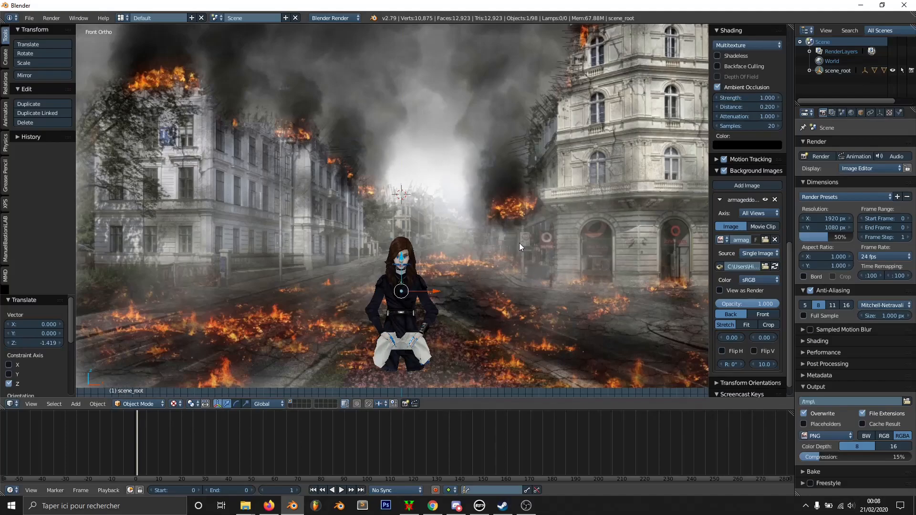
{"action": "key", "text": "a"}
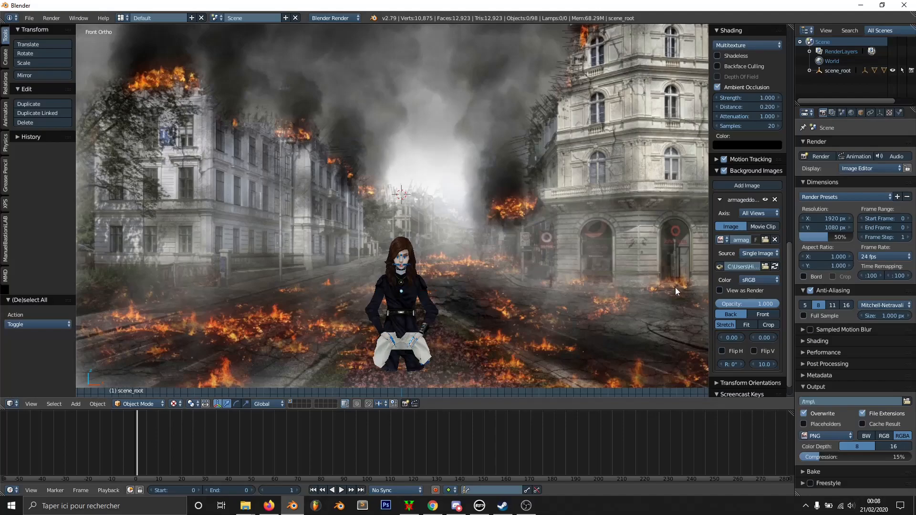
Turn on View as Render for the background image and make an OpenGL render of the scene
{"action": "left_click", "coordinate": [720, 291]}
{"action": "left_click", "coordinate": [51, 18]}
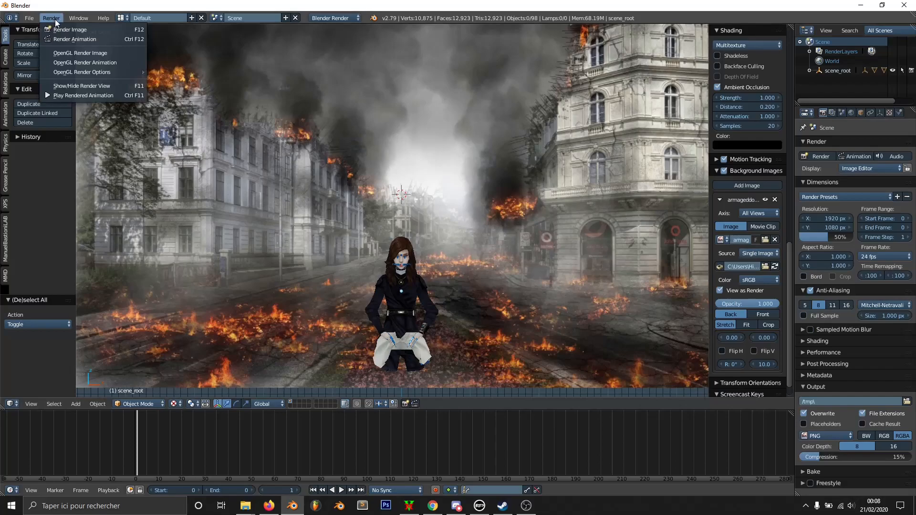
{"action": "left_click", "coordinate": [61, 51]}
Examine the rendered image, set the render resolution scale to 100%, and return to the 3D view
{"action": "scroll", "coordinate": [382, 262], "scroll_direction": "up", "scroll_amount": 4}
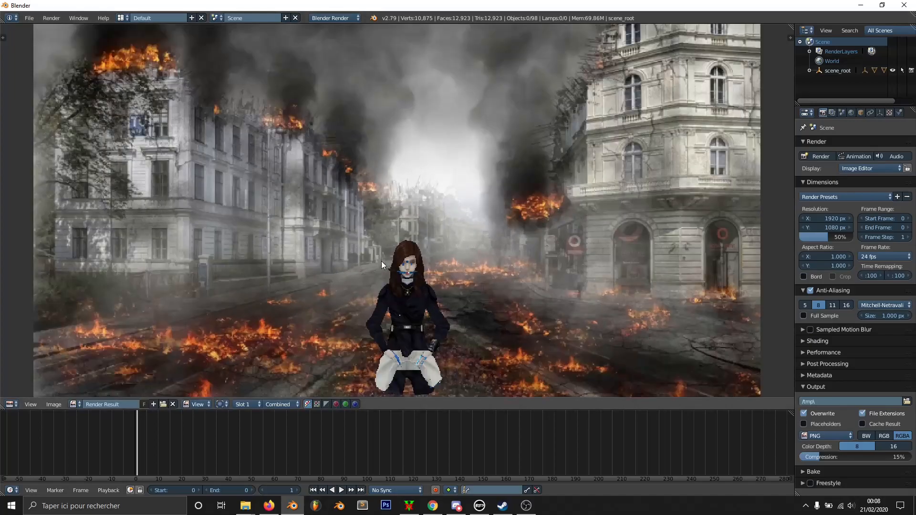
{"action": "scroll", "coordinate": [381, 262], "scroll_direction": "down", "scroll_amount": 4}
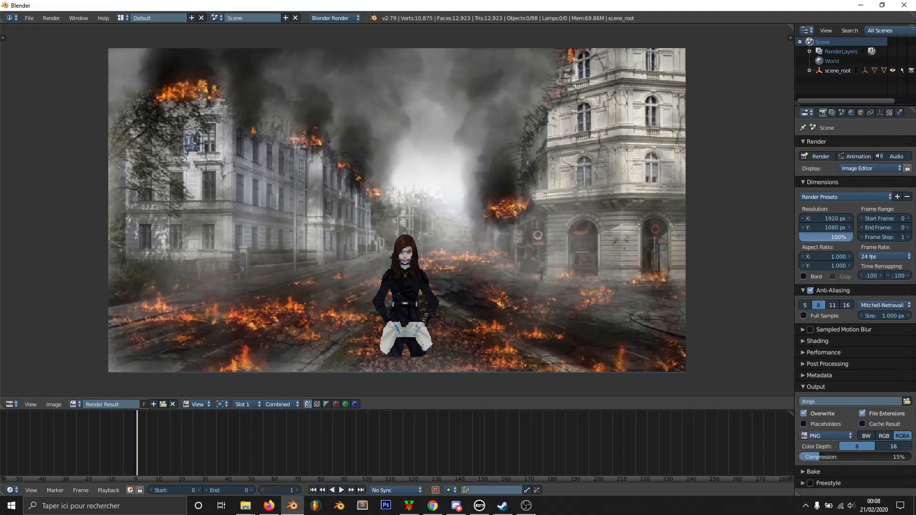
{"action": "scroll", "coordinate": [433, 305], "scroll_direction": "up", "scroll_amount": 1}
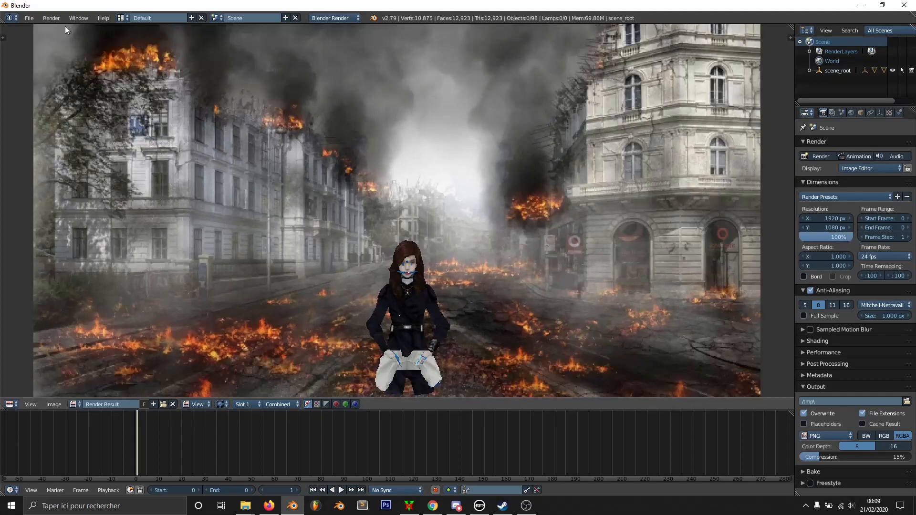
{"action": "left_click", "coordinate": [9, 405]}
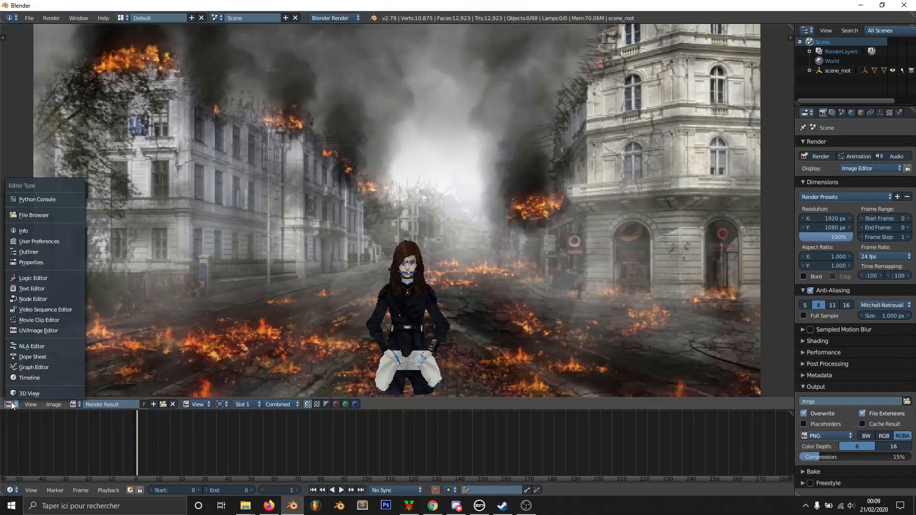
{"action": "left_click", "coordinate": [24, 392]}
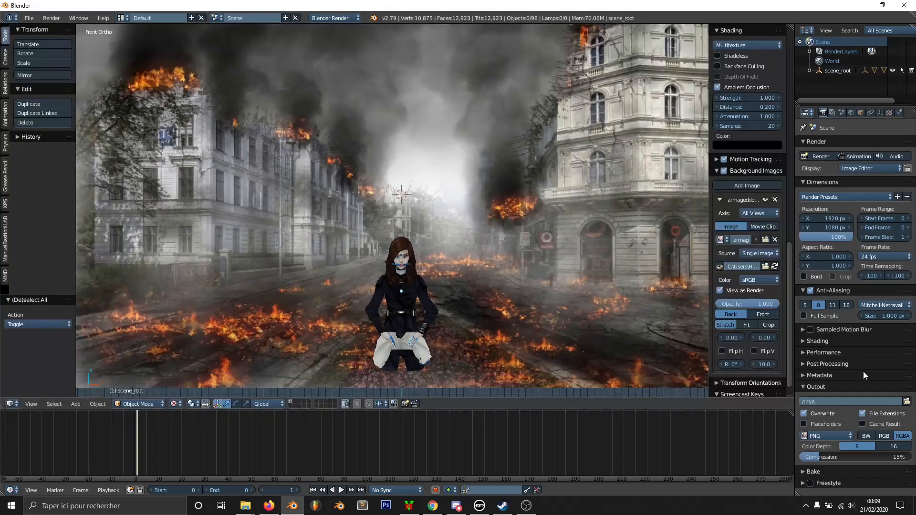
Hide the character's skeleton_root in both the viewport and the render
{"action": "right_click", "coordinate": [410, 265]}
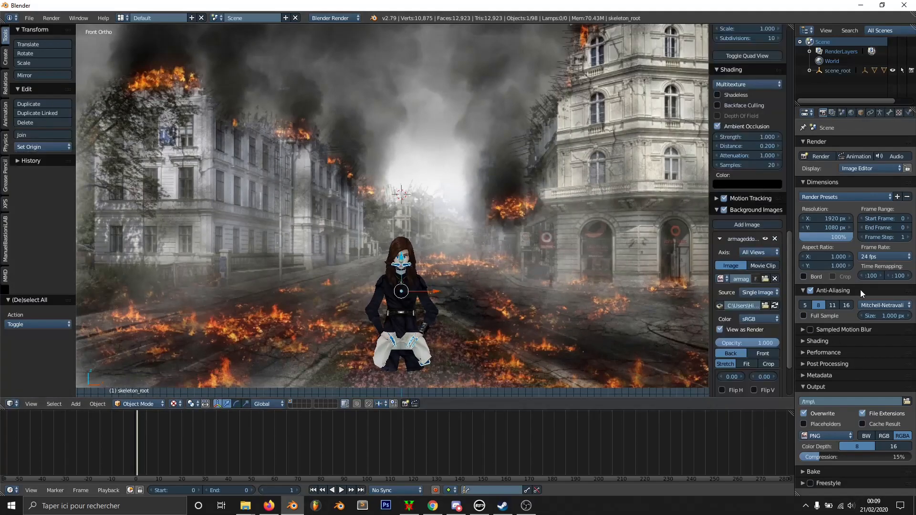
{"action": "left_click", "coordinate": [860, 112]}
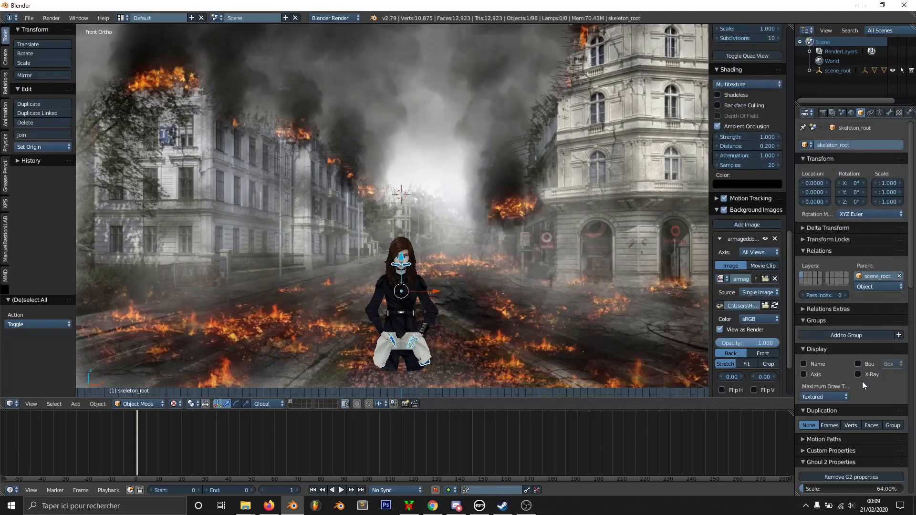
{"action": "scroll", "coordinate": [862, 382], "scroll_direction": "down", "scroll_amount": 1}
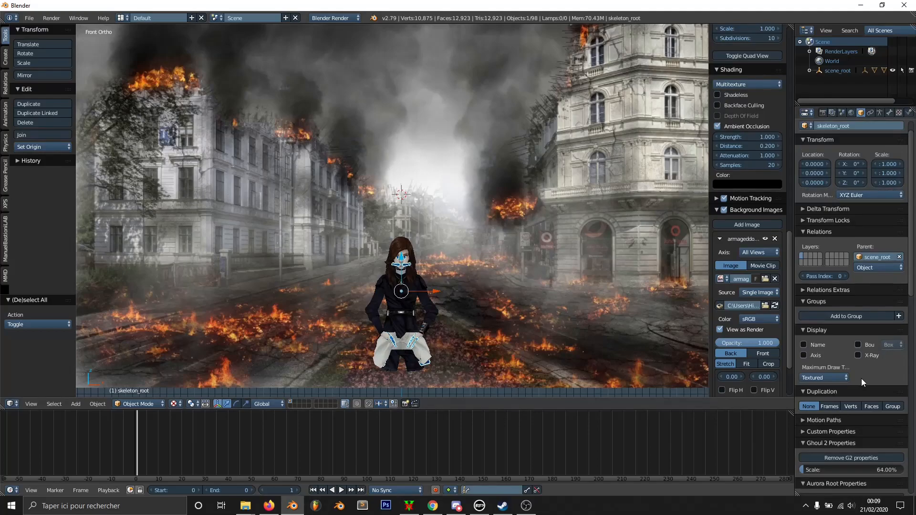
{"action": "left_click", "coordinate": [809, 70]}
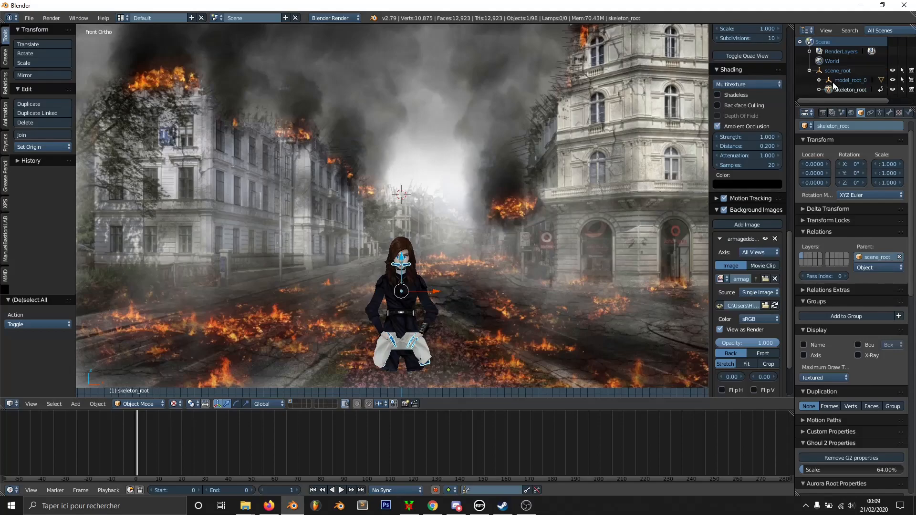
{"action": "left_click", "coordinate": [911, 90]}
{"action": "left_click", "coordinate": [892, 90]}
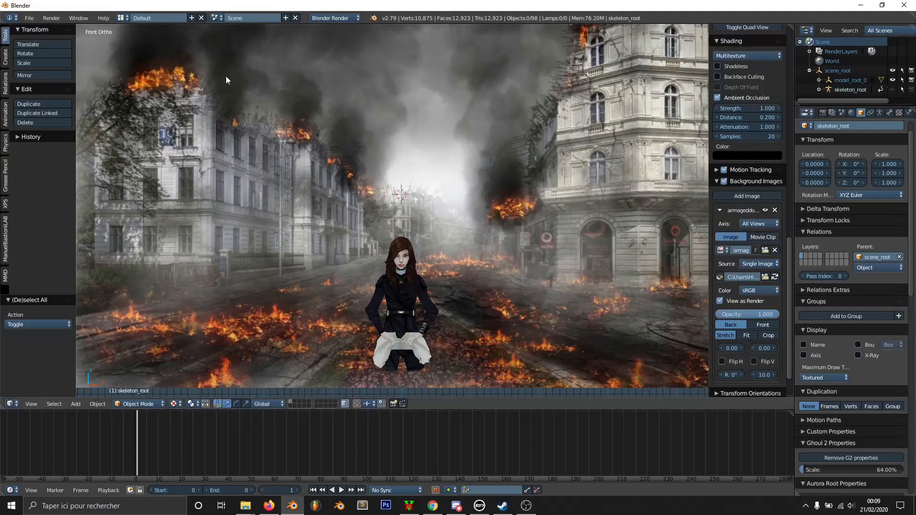
Make a new OpenGL render of the scene without the skeleton and examine the character in it
{"action": "left_click", "coordinate": [56, 18]}
{"action": "left_click", "coordinate": [63, 52]}
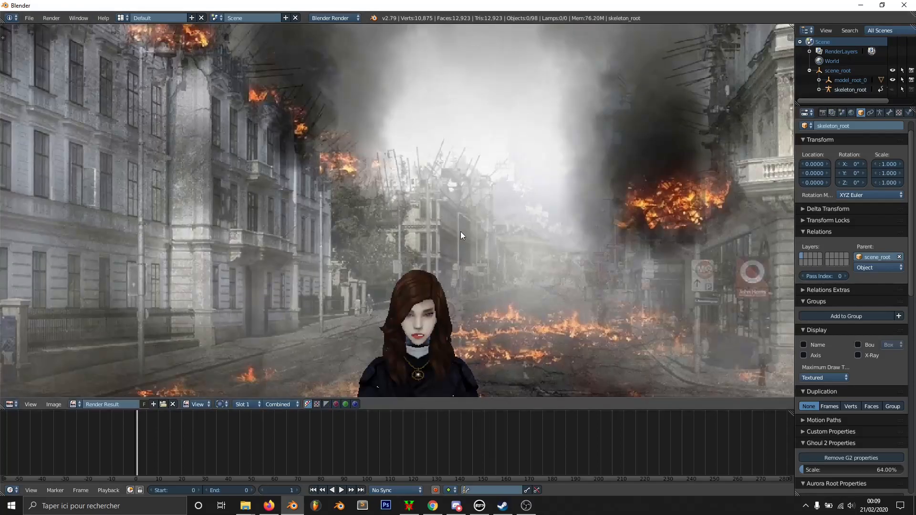
{"action": "middle_click_drag", "start_coordinate": [459, 213], "coordinate": [436, 138]}
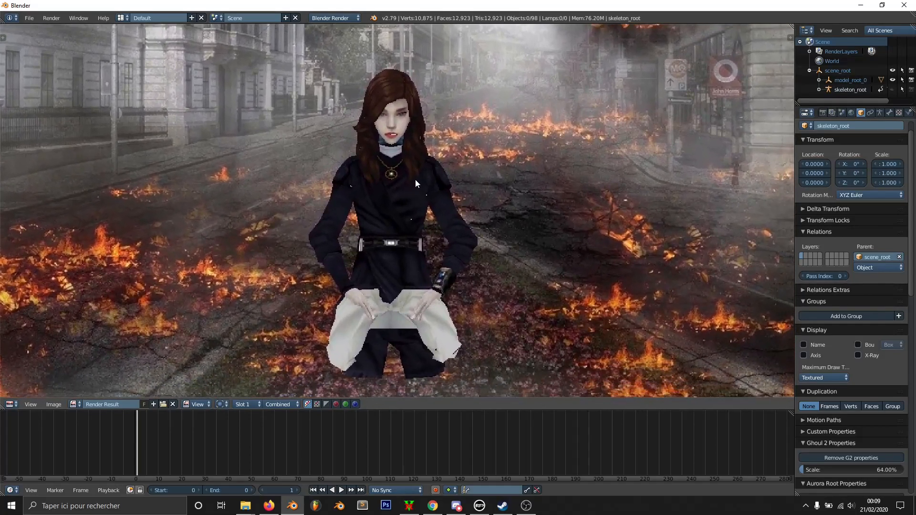
{"action": "scroll", "coordinate": [408, 182], "scroll_direction": "down", "scroll_amount": 5}
{"action": "scroll", "coordinate": [411, 163], "scroll_direction": "down", "scroll_amount": 1}
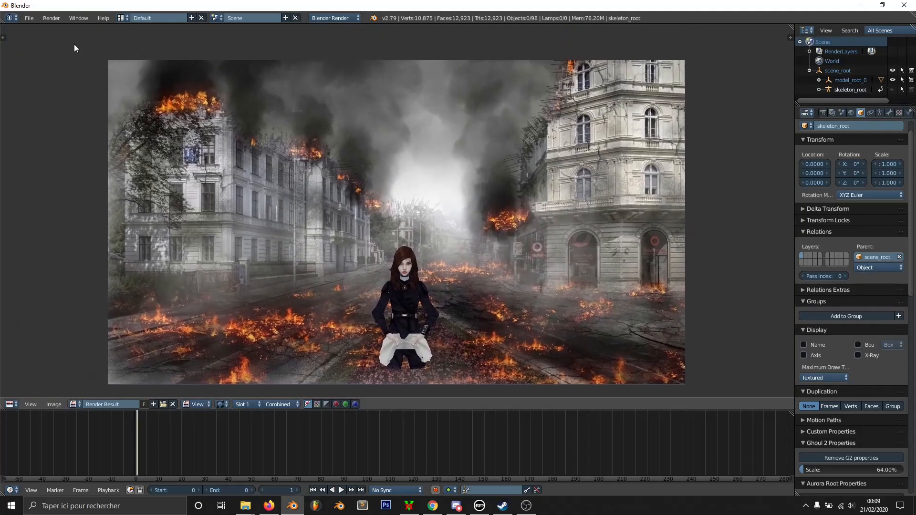
Switch the render result area back to the 3D view
{"action": "left_click", "coordinate": [55, 19]}
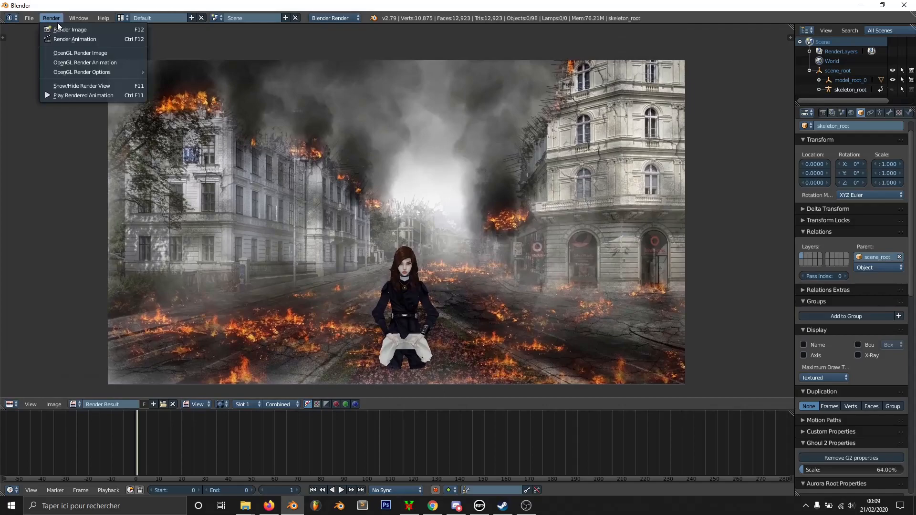
{"action": "left_click", "coordinate": [10, 404]}
{"action": "left_click", "coordinate": [27, 396]}
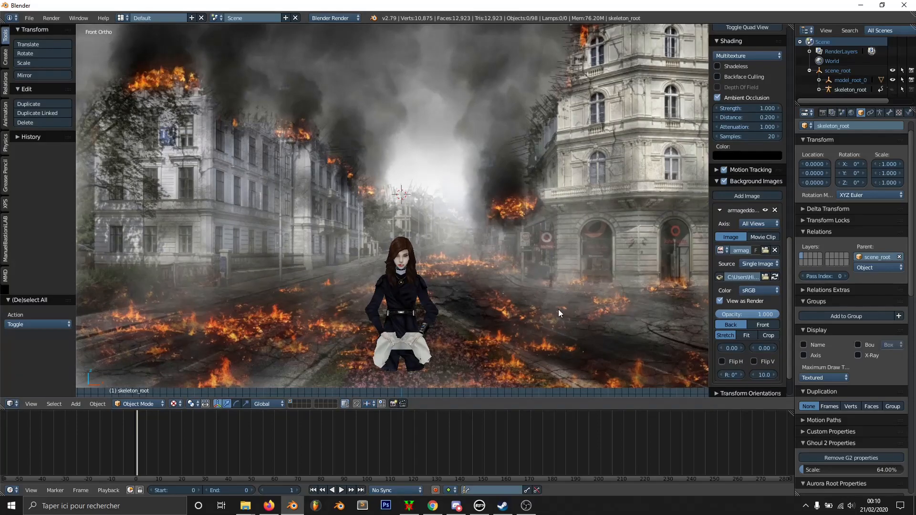
Raise the character's scene_root about 2.58 units along Z so the kneeling figure rests on the grid floor
{"action": "scroll", "coordinate": [557, 308], "scroll_direction": "down", "scroll_amount": 2}
{"action": "middle_click_drag", "start_coordinate": [511, 295], "coordinate": [494, 298]}
{"action": "left_click", "coordinate": [838, 70]}
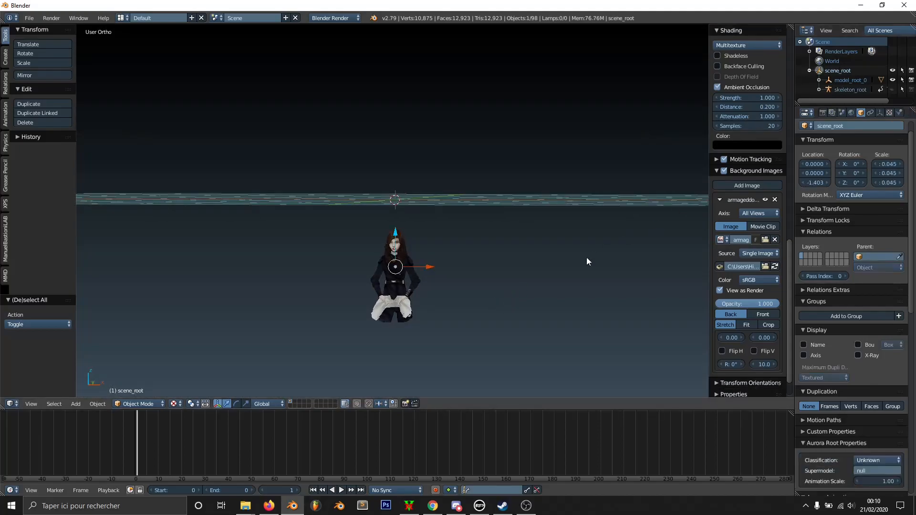
{"action": "key", "text": "g"}
{"action": "key", "text": "z"}
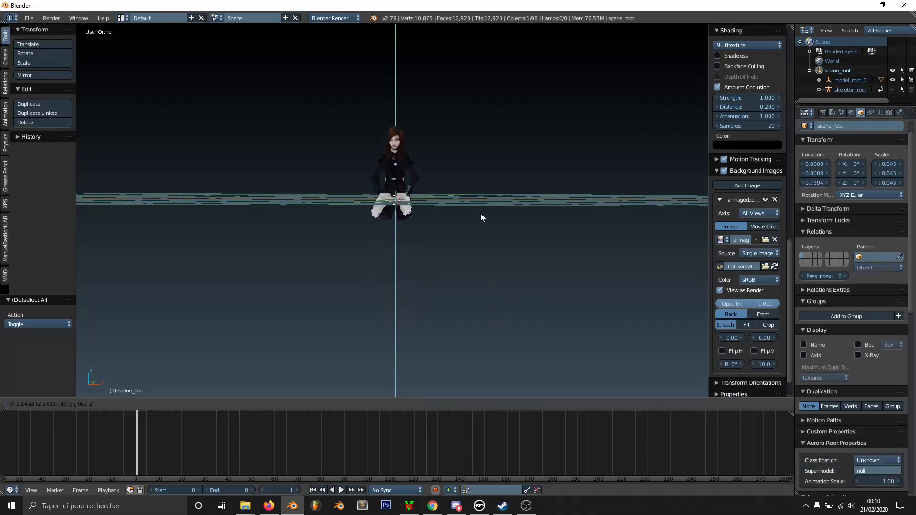
{"action": "left_click", "coordinate": [478, 198]}
{"action": "scroll", "coordinate": [436, 195], "scroll_direction": "up", "scroll_amount": 3}
{"action": "middle_click_drag", "start_coordinate": [431, 170], "coordinate": [452, 253], "text": "shift"}
{"action": "scroll", "coordinate": [452, 335], "scroll_direction": "up", "scroll_amount": 2}
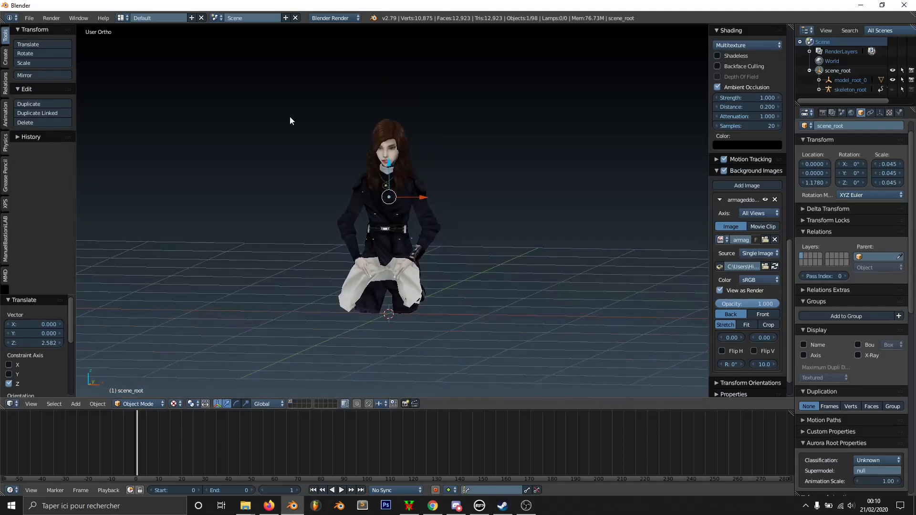
Enable the Import-Export: Import Images as Planes add-on, save the user settings and close the preferences
{"action": "left_click", "coordinate": [29, 18]}
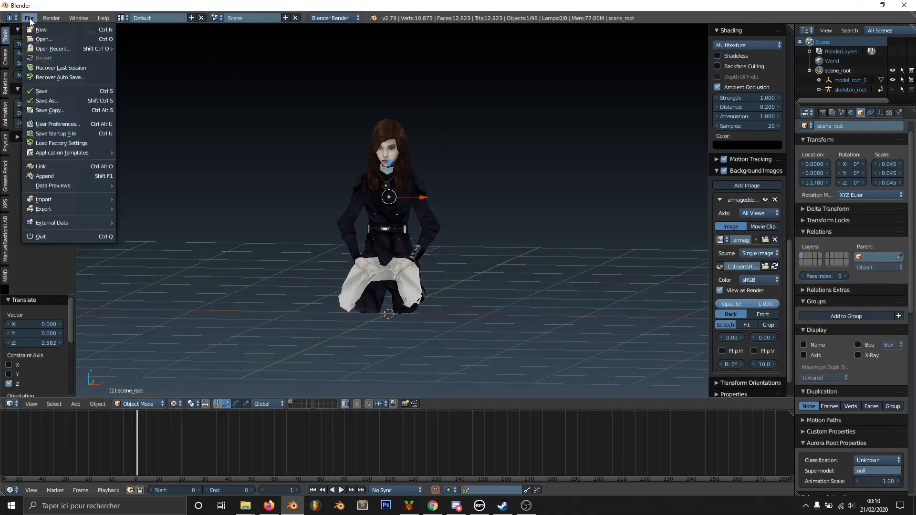
{"action": "left_click", "coordinate": [56, 125]}
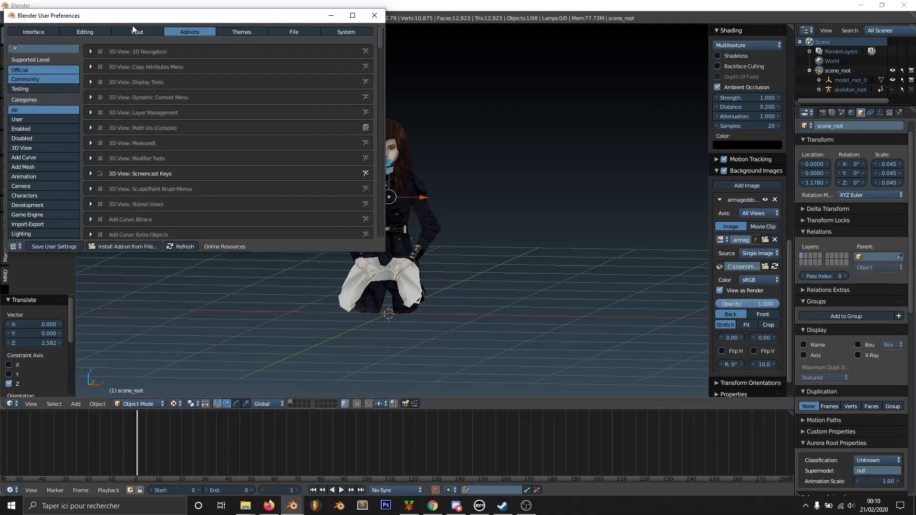
{"action": "left_click", "coordinate": [54, 49]}
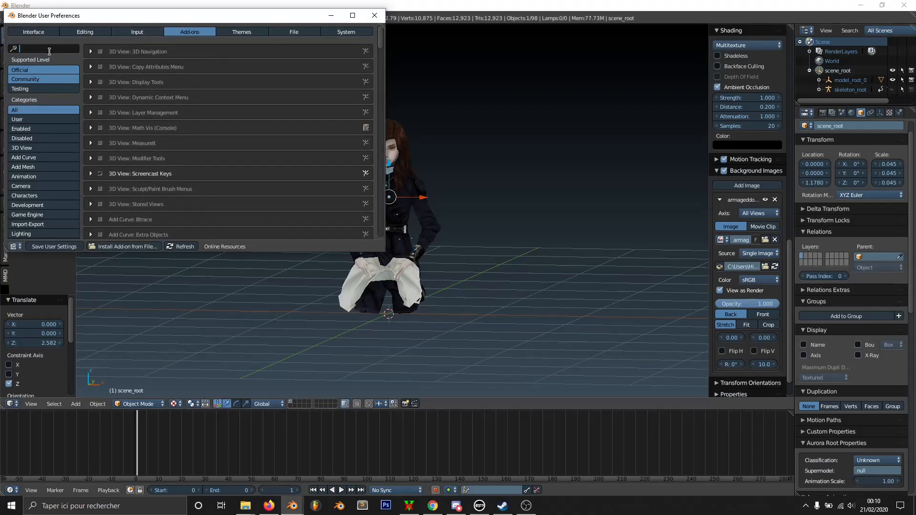
{"action": "type", "text": "plan"}
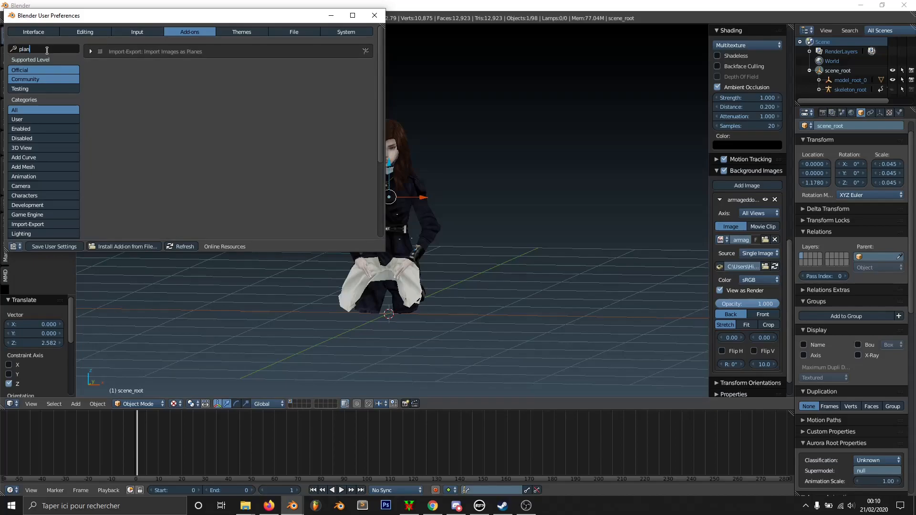
{"action": "left_click", "coordinate": [104, 54]}
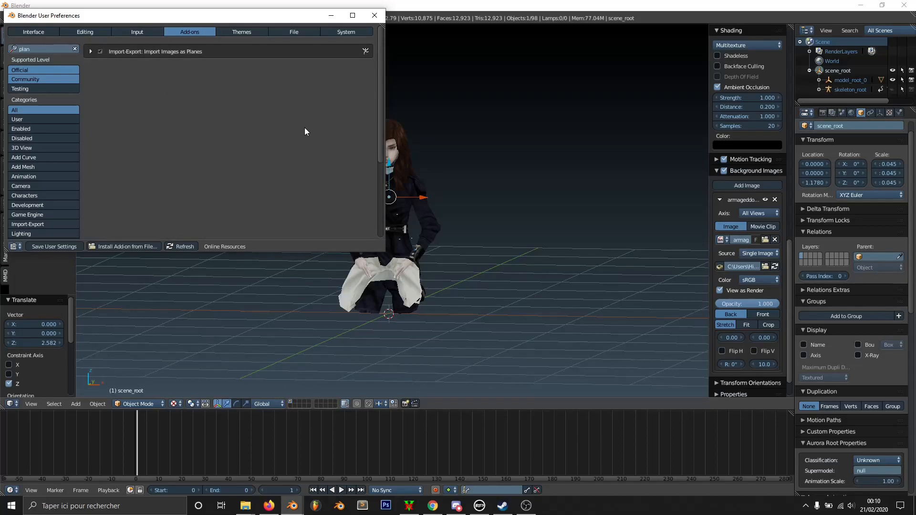
{"action": "left_click", "coordinate": [67, 245]}
{"action": "left_click", "coordinate": [374, 16]}
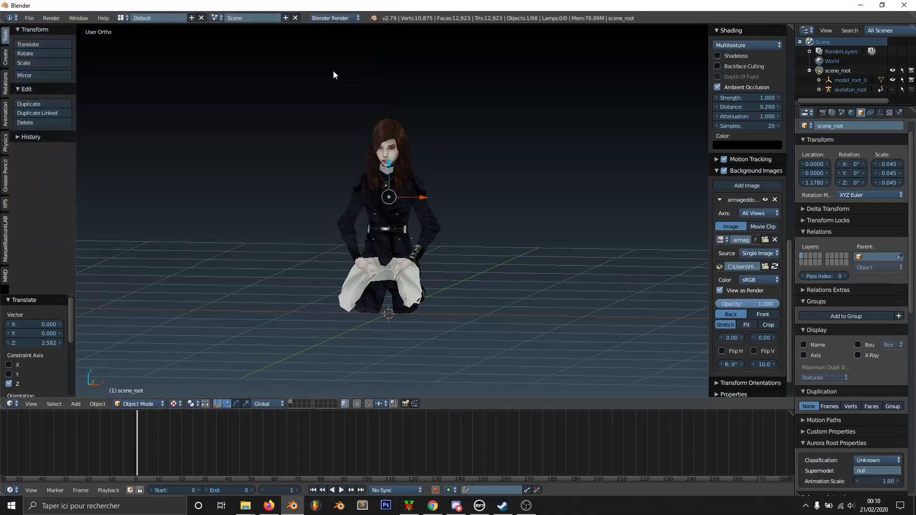
Import armageddon-2546068_1920.jpg from the Downloads folder as an image plane
{"action": "left_click", "coordinate": [30, 18]}
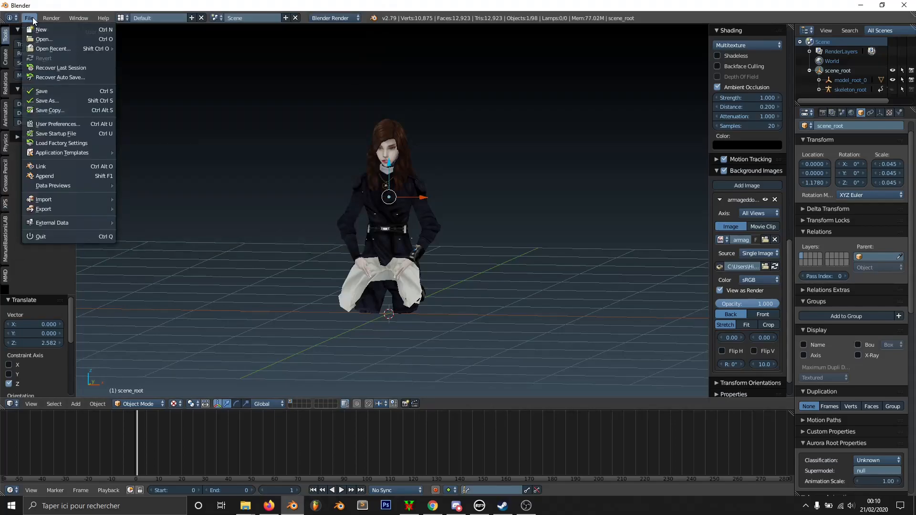
{"action": "mouse_move", "coordinate": [110, 199]}
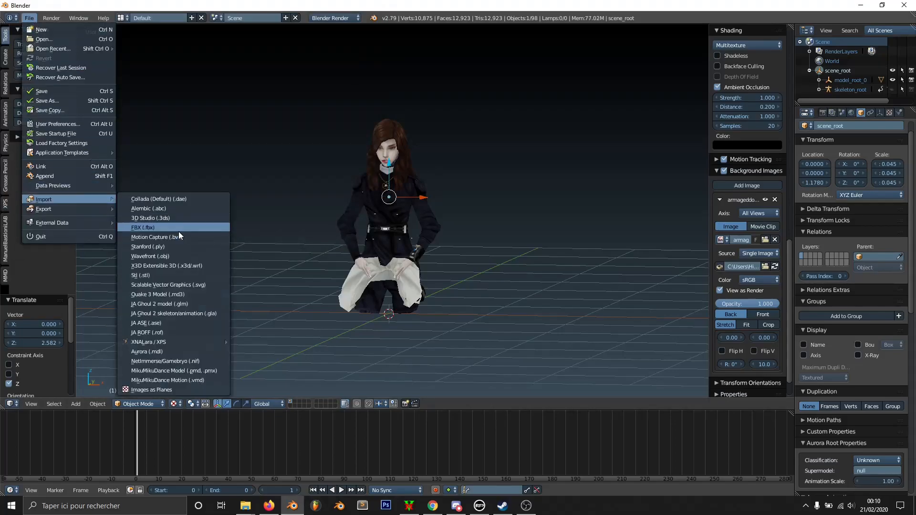
{"action": "left_click", "coordinate": [180, 390]}
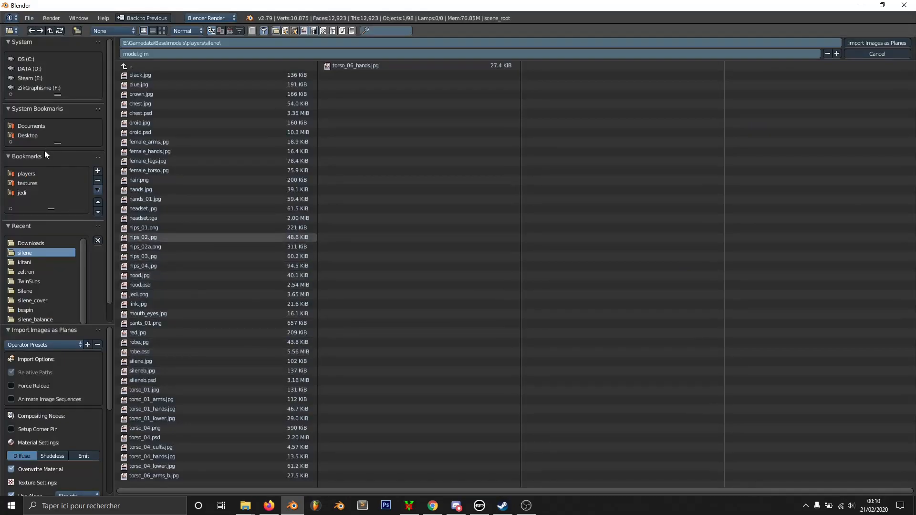
{"action": "left_click", "coordinate": [54, 244]}
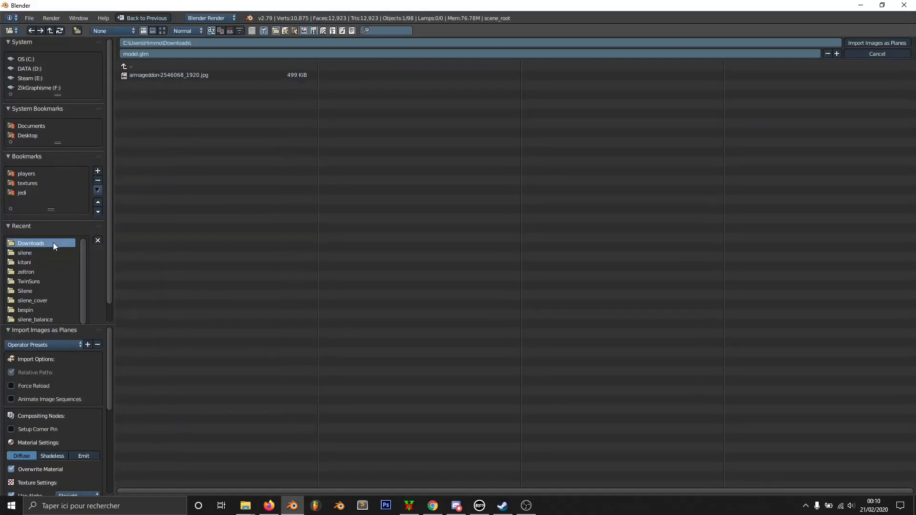
{"action": "left_click", "coordinate": [172, 75]}
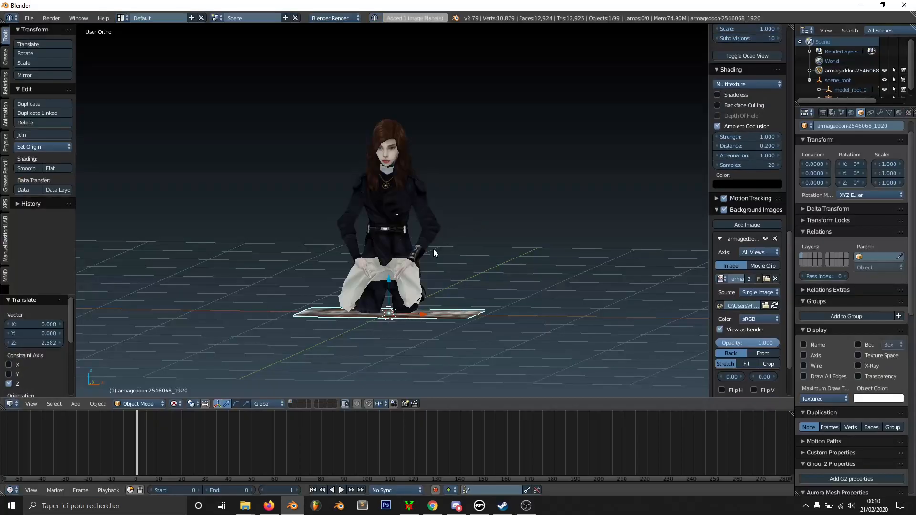
Rotate the image plane 90° about X to stand it upright and scale it uniformly by about 6.61
{"action": "type", "text": "rx"}
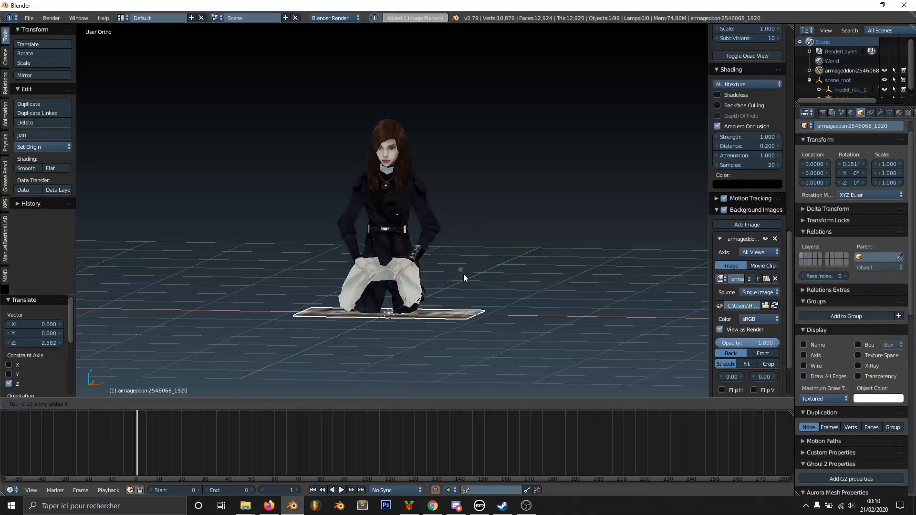
{"action": "type", "text": "90"}
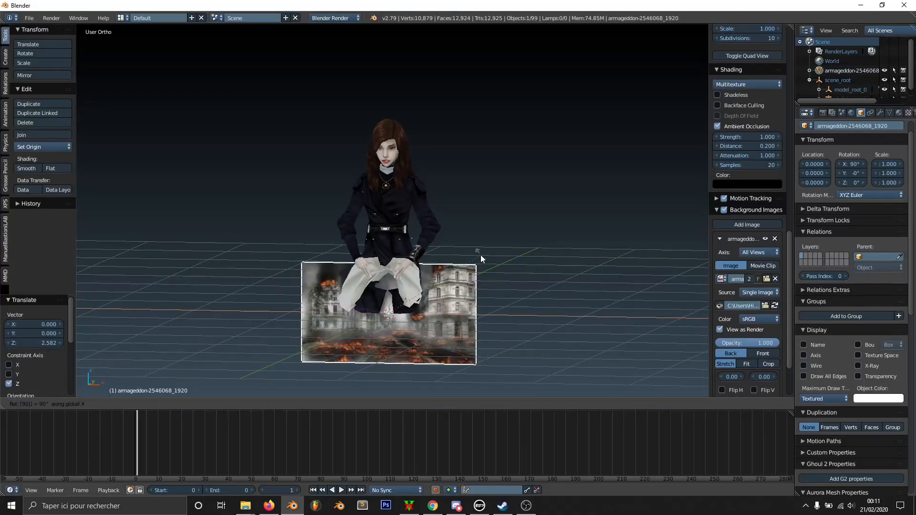
{"action": "key", "text": "Return"}
{"action": "scroll", "coordinate": [480, 254], "scroll_direction": "down", "scroll_amount": 4}
{"action": "key", "text": "s"}
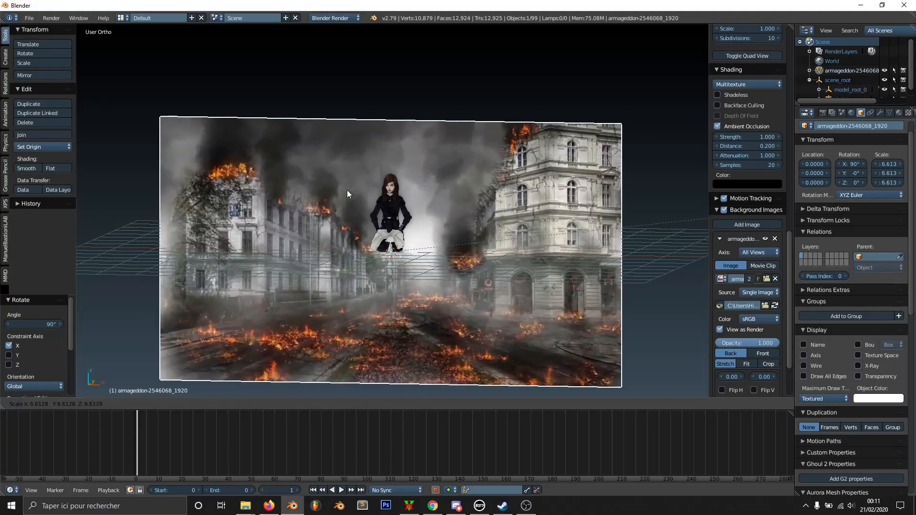
{"action": "left_click", "coordinate": [347, 190]}
Raise the image plane about 3.27 units along Z so its lower edge sits near the character's knees
{"action": "key", "text": "g"}
{"action": "key", "text": "z"}
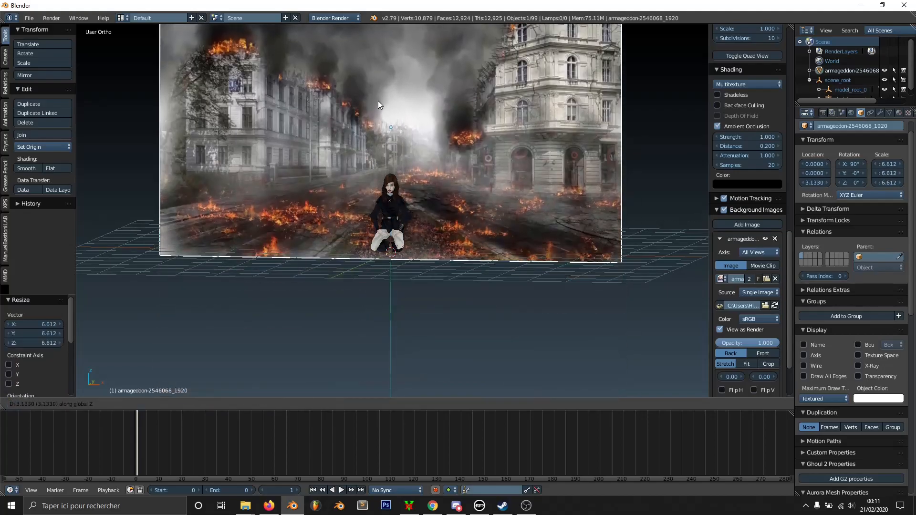
{"action": "left_click", "coordinate": [379, 99]}
Show the scene from the front and turn off the viewport's background images
{"action": "key", "text": "KP_1"}
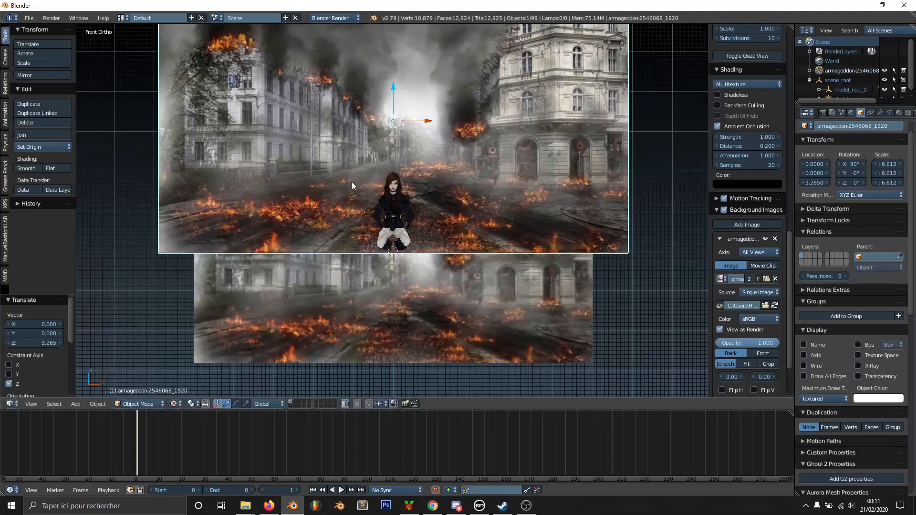
{"action": "left_click", "coordinate": [727, 210]}
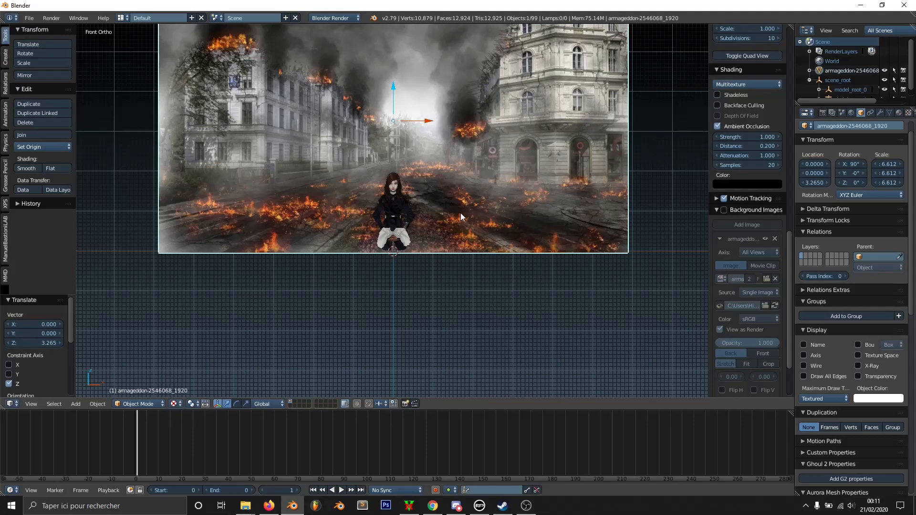
{"action": "middle_click_drag", "start_coordinate": [459, 268], "coordinate": [460, 336], "text": "shift"}
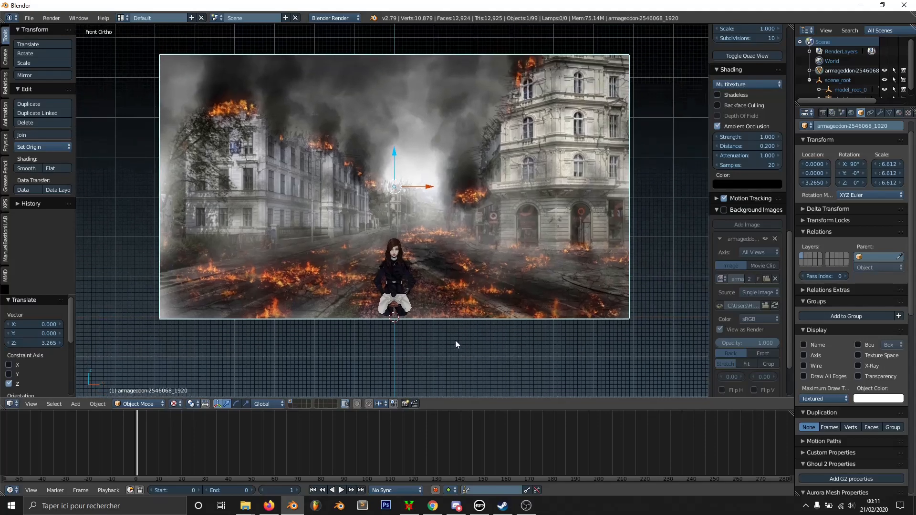
Rotate the character's scene_root about -15.2° around the Z axis
{"action": "scroll", "coordinate": [455, 340], "scroll_direction": "up", "scroll_amount": 1}
{"action": "mouse_move", "coordinate": [468, 290]}
{"action": "middle_mouse_down", "text": "shift"}
{"action": "mouse_move", "coordinate": [480, 319]}
{"action": "mouse_move", "coordinate": [492, 266]}
{"action": "middle_mouse_up", "text": "shift"}
{"action": "scroll", "coordinate": [487, 289], "scroll_direction": "up", "scroll_amount": 2}
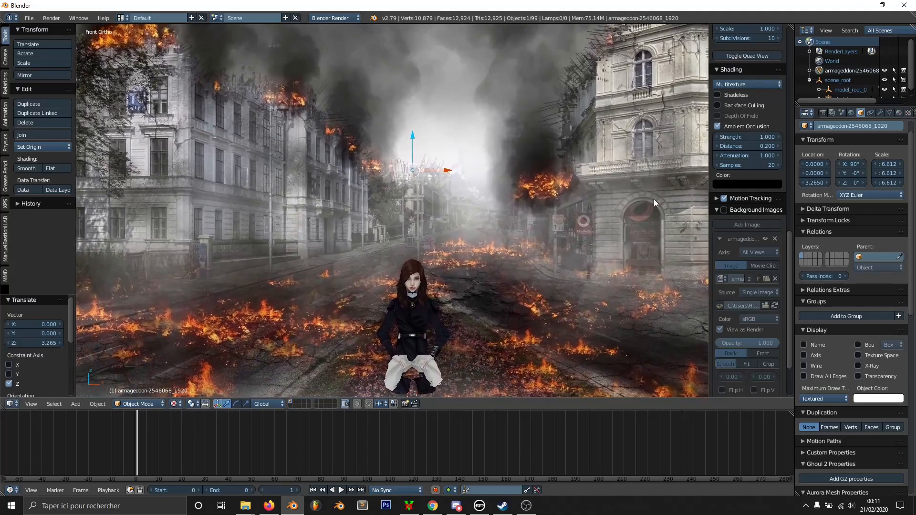
{"action": "left_click", "coordinate": [838, 79]}
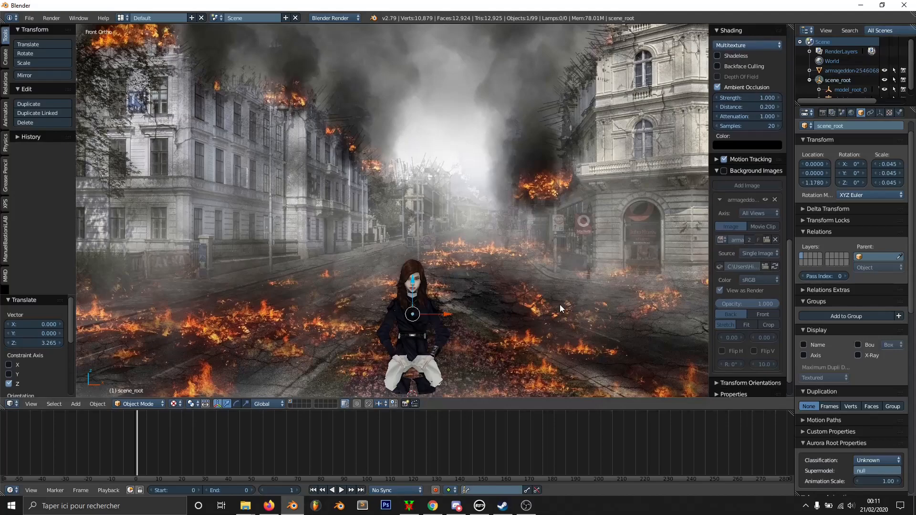
{"action": "key", "text": "r"}
{"action": "key", "text": "z"}
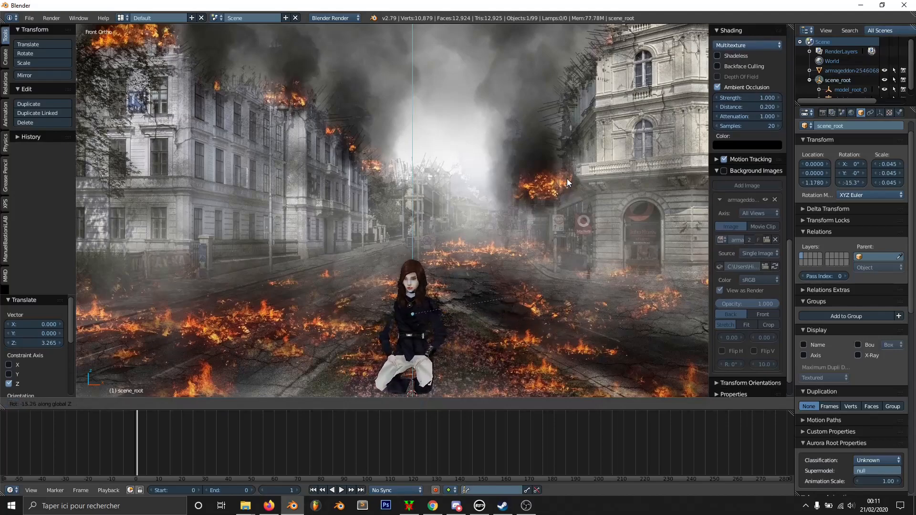
{"action": "left_click", "coordinate": [539, 223]}
Move the character about -30.67 units along Y to bring it fully in front of the image plane
{"action": "key", "text": "g"}
{"action": "key", "text": "y"}
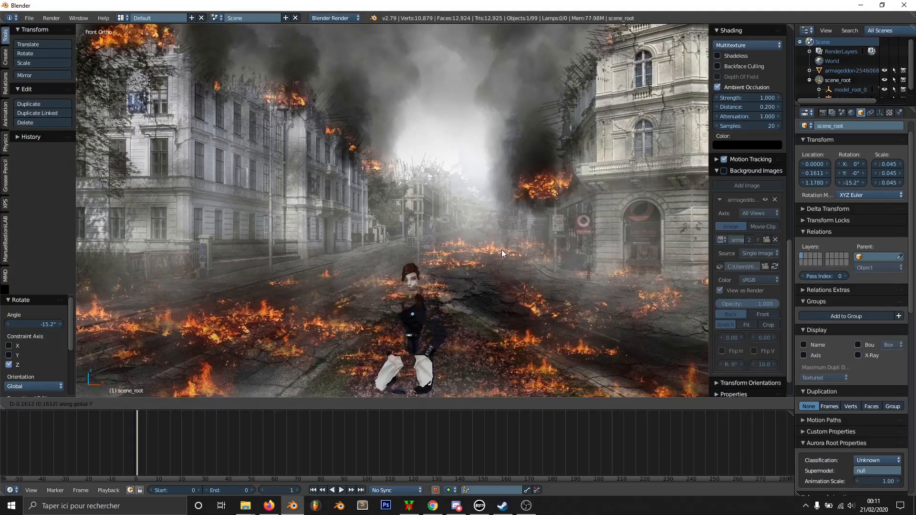
{"action": "left_click", "coordinate": [530, 43]}
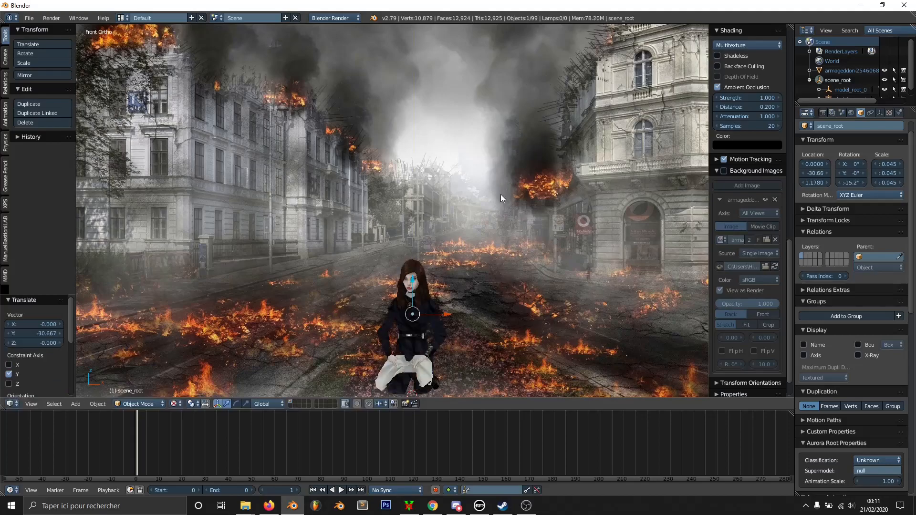
Move the character up about 0.53 units along Z and about 0.65 units along X
{"action": "left_click", "coordinate": [509, 165]}
{"action": "key", "text": "g"}
{"action": "key", "text": "x"}
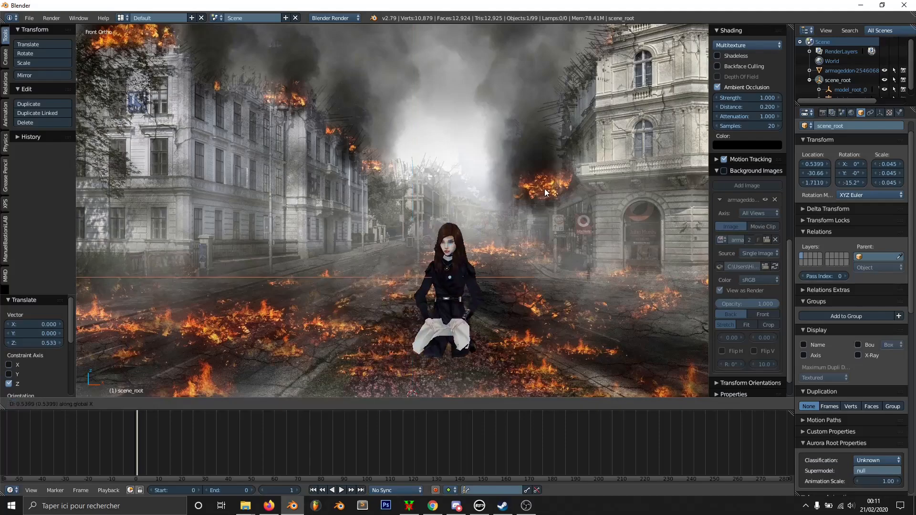
{"action": "left_click", "coordinate": [551, 190]}
Scale the character down by a factor of about 0.374 and move it toward the street's left side
{"action": "key", "text": "s"}
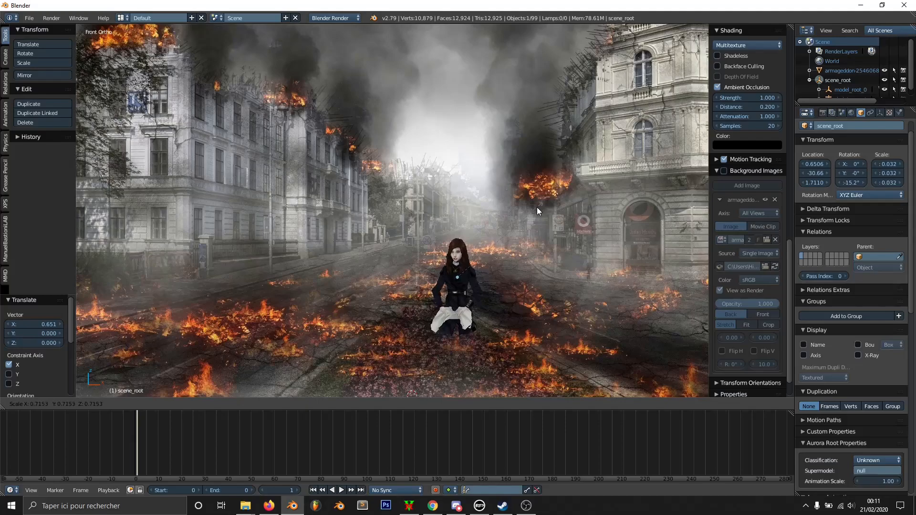
{"action": "left_click", "coordinate": [494, 237]}
{"action": "key", "text": "g"}
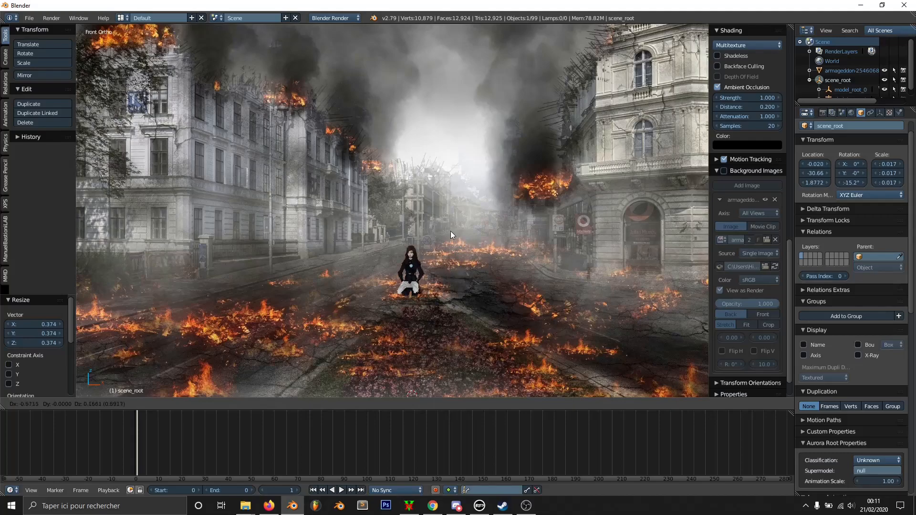
{"action": "left_click", "coordinate": [404, 210]}
Shrink the character to a scale of about 0.012 and place it by the left buildings at about X -0.789, Z 2.10
{"action": "key", "text": "s"}
{"action": "right_click", "coordinate": [389, 216]}
{"action": "key", "text": "g"}
{"action": "left_click", "coordinate": [386, 225]}
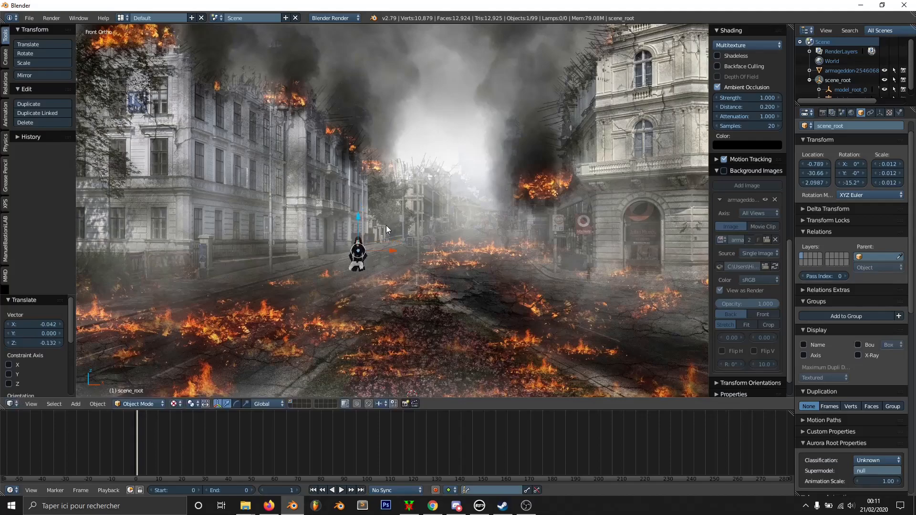
Deselect everything and make an OpenGL render of the scene with the character in front of the image plane
{"action": "key", "text": "a"}
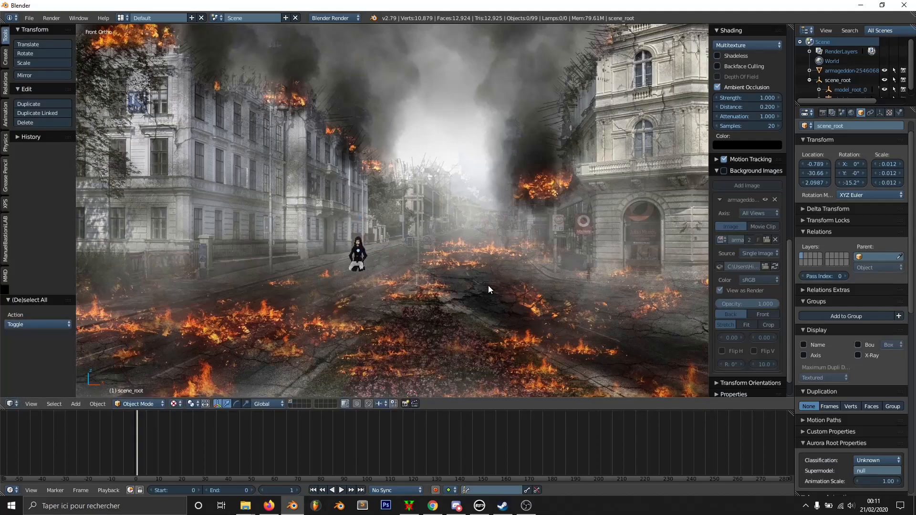
{"action": "left_click", "coordinate": [53, 19]}
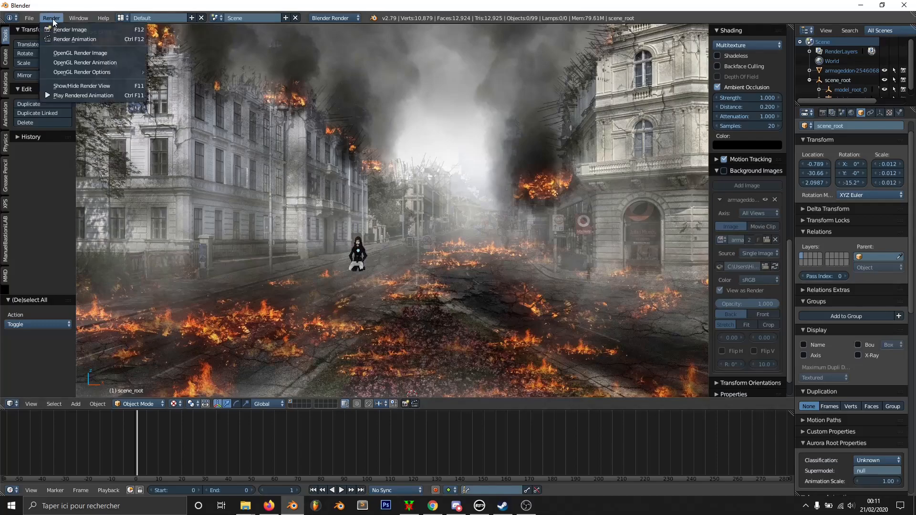
{"action": "left_click", "coordinate": [73, 52]}
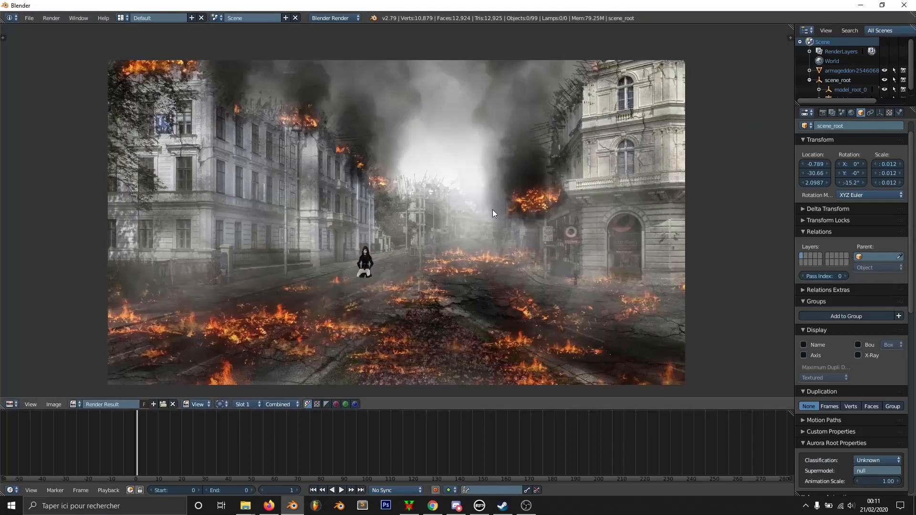